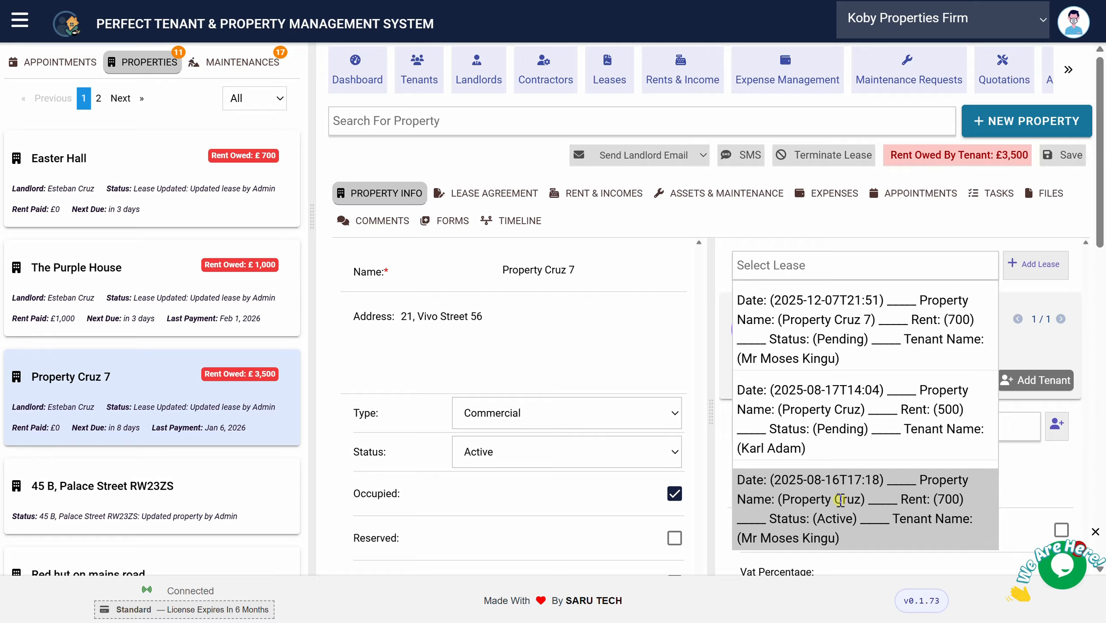
Select the Property Cruz 7 lease and start a new lease for it
click(837, 338)
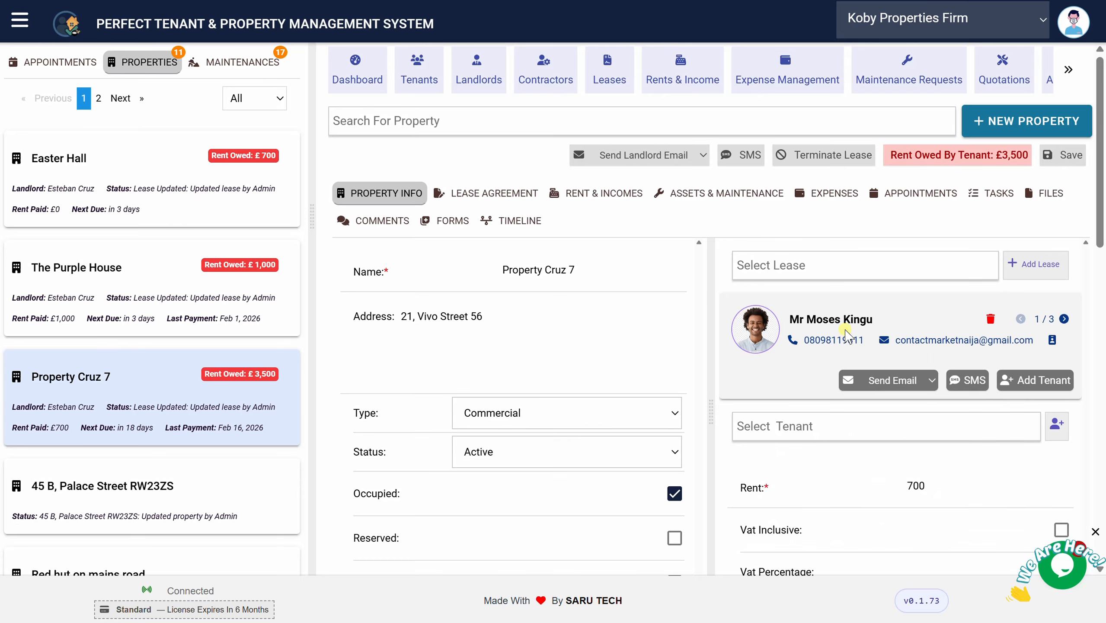
click(1033, 267)
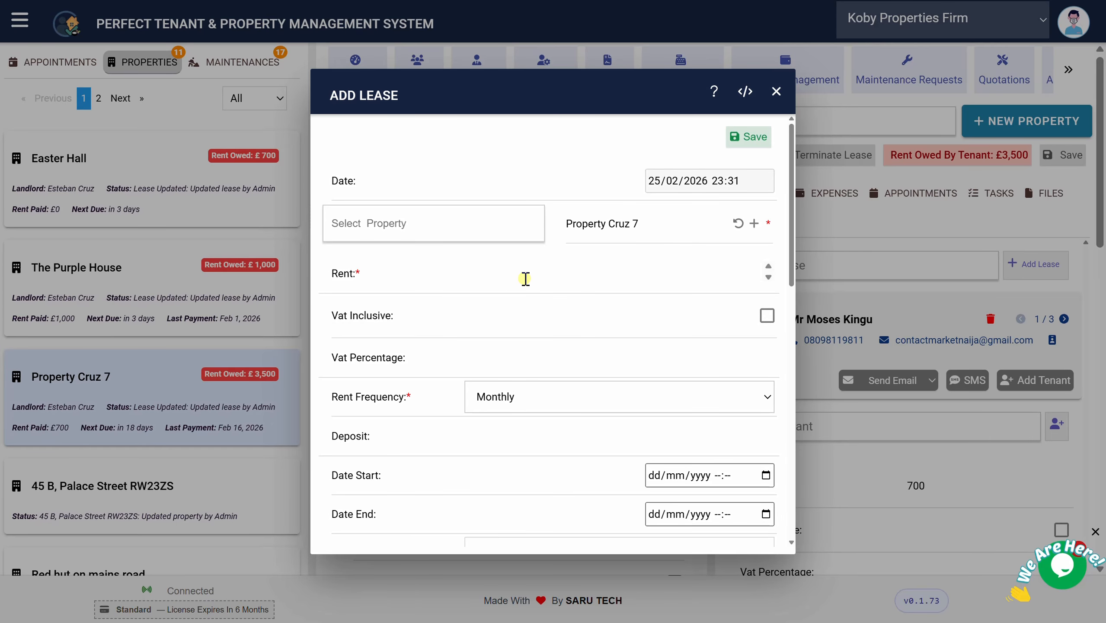
Enter rent 600 and keep the rent frequency Monthly
click(514, 274)
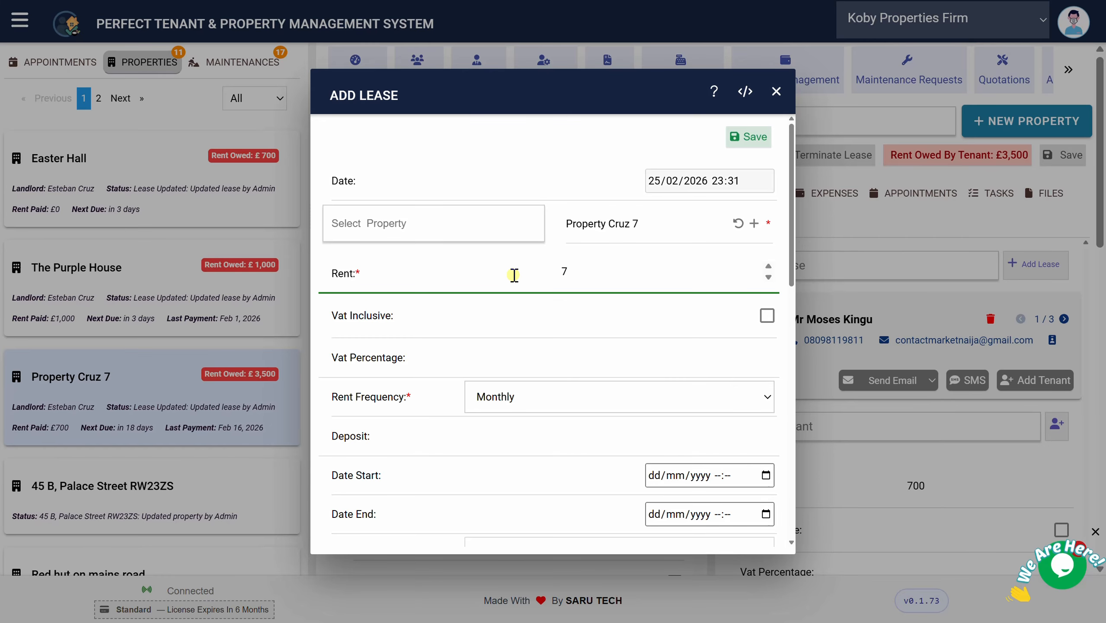
text(600)
click(560, 271)
key(BackSpace)
click(528, 397)
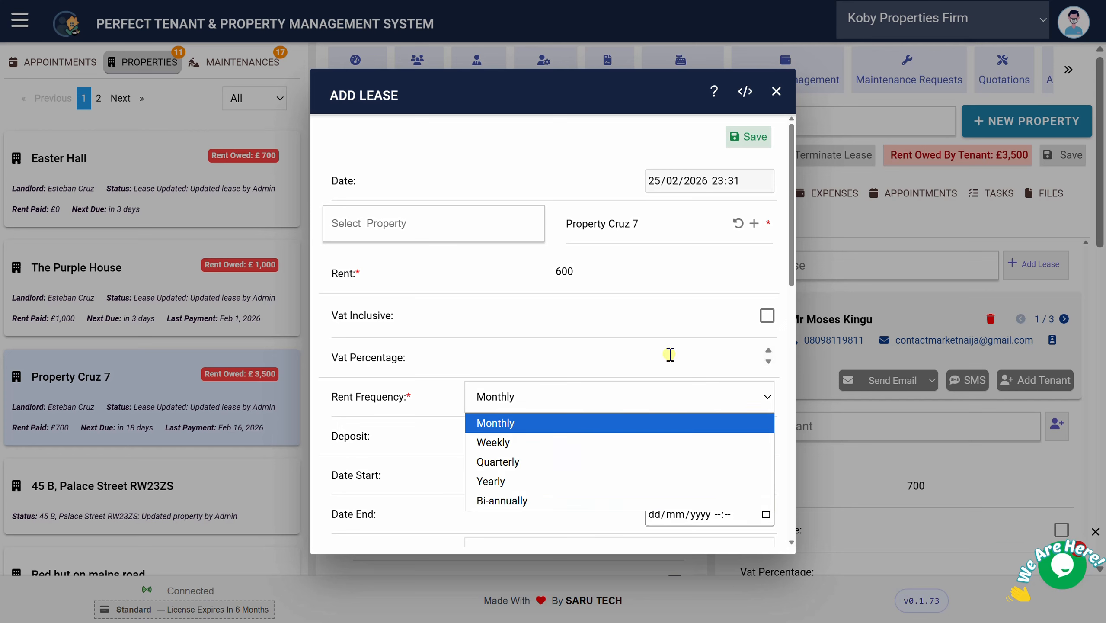
drag(792, 264, 769, 329)
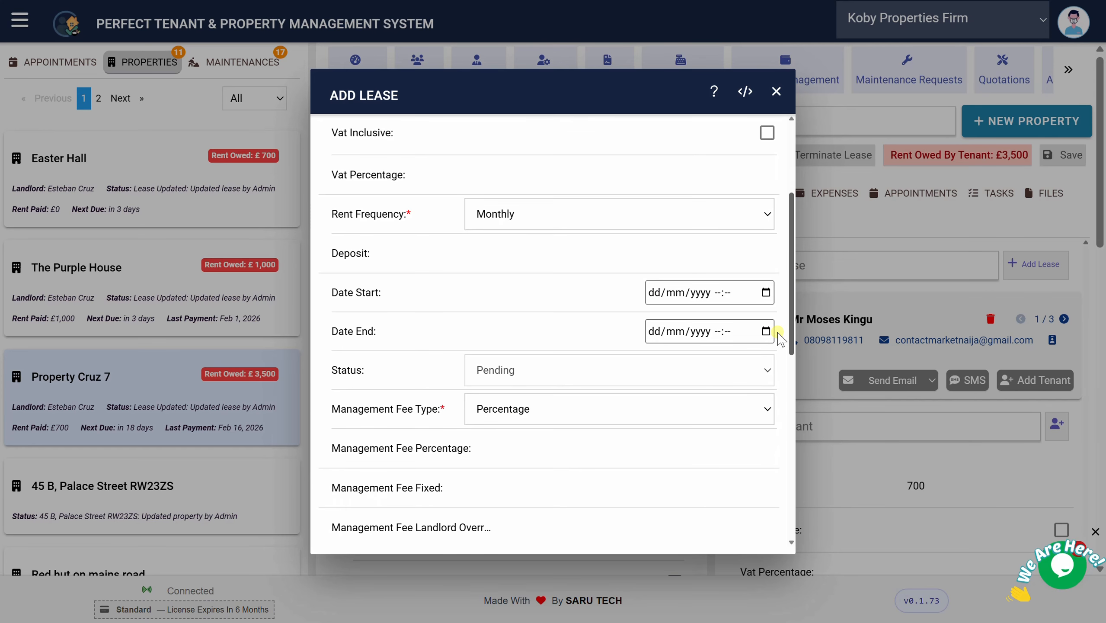
click(761, 213)
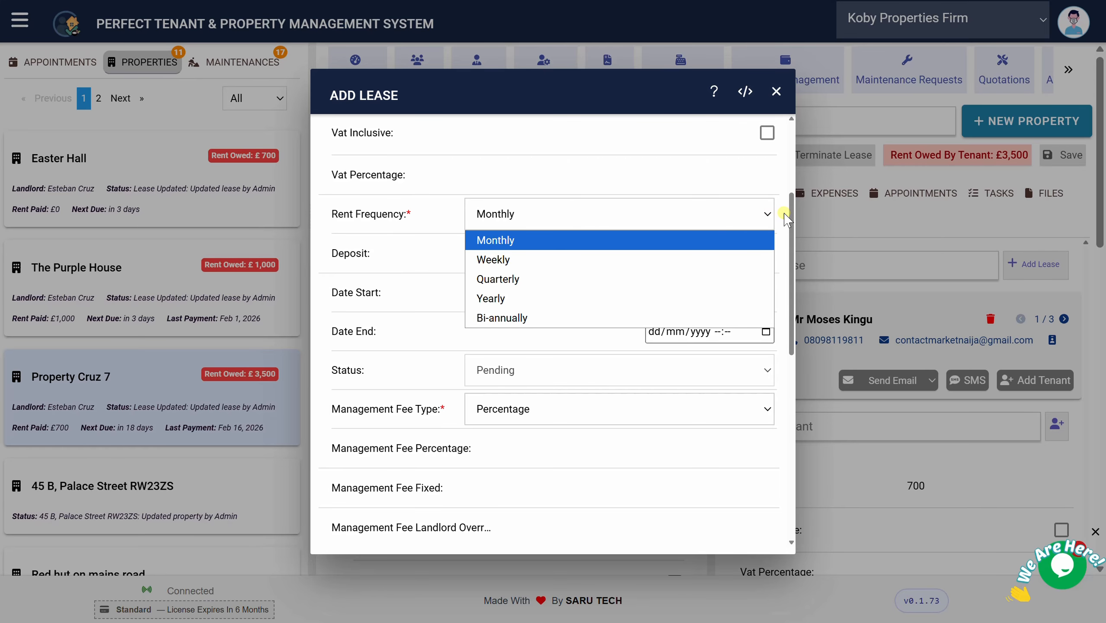
click(785, 218)
Enter deposit 700 and set the lease dates 17/12/2025 to 17/12/2026
click(593, 258)
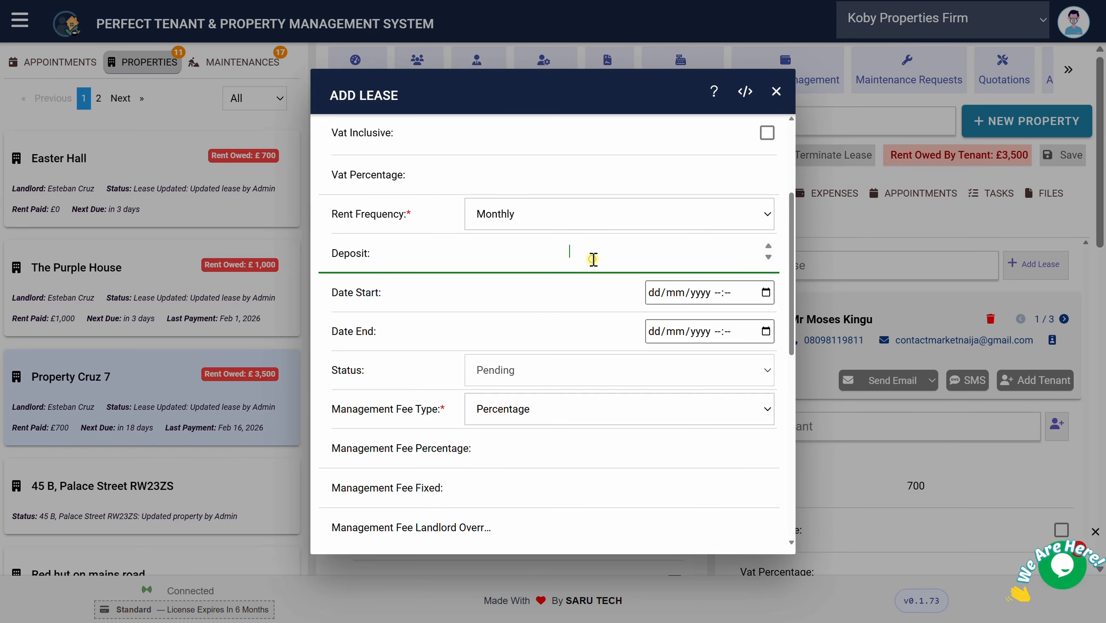
text(700)
click(766, 292)
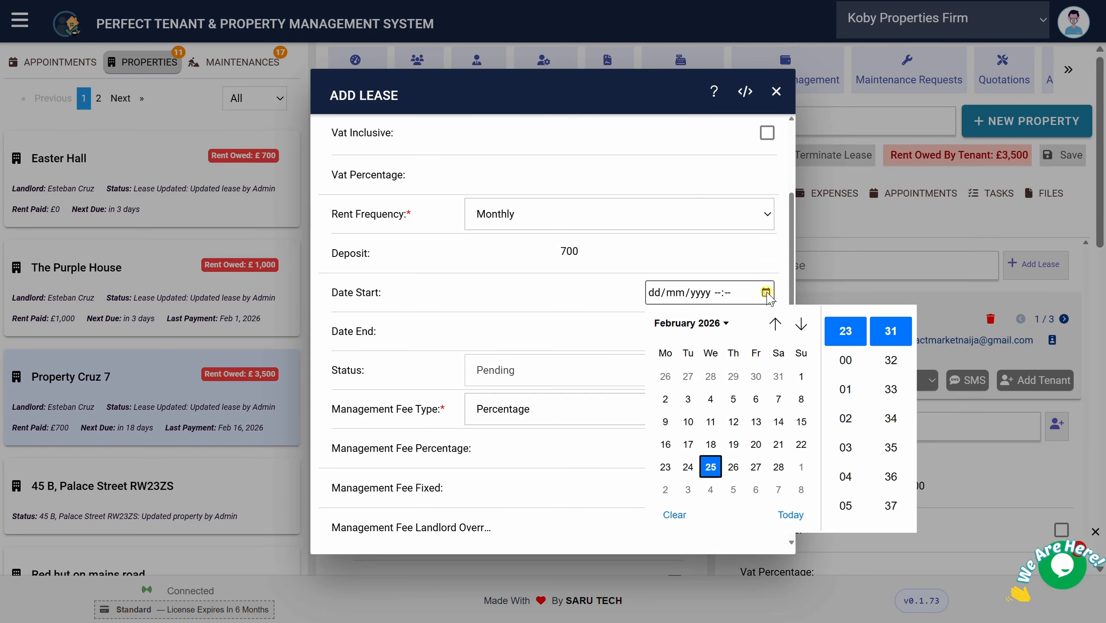
click(711, 466)
click(654, 292)
text(17/)
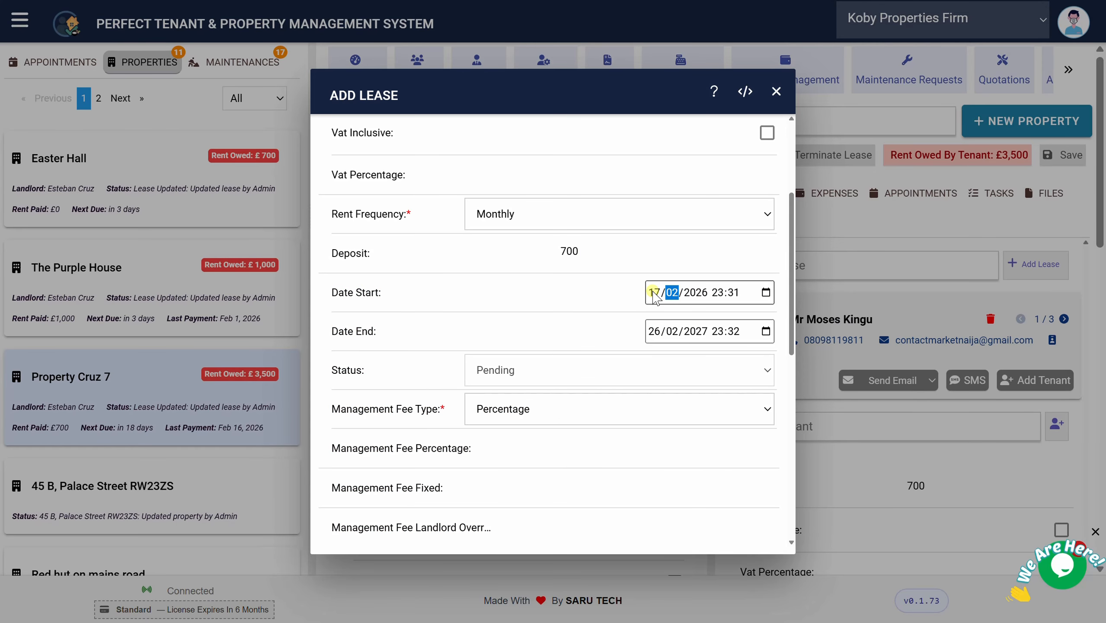
text(12/2025)
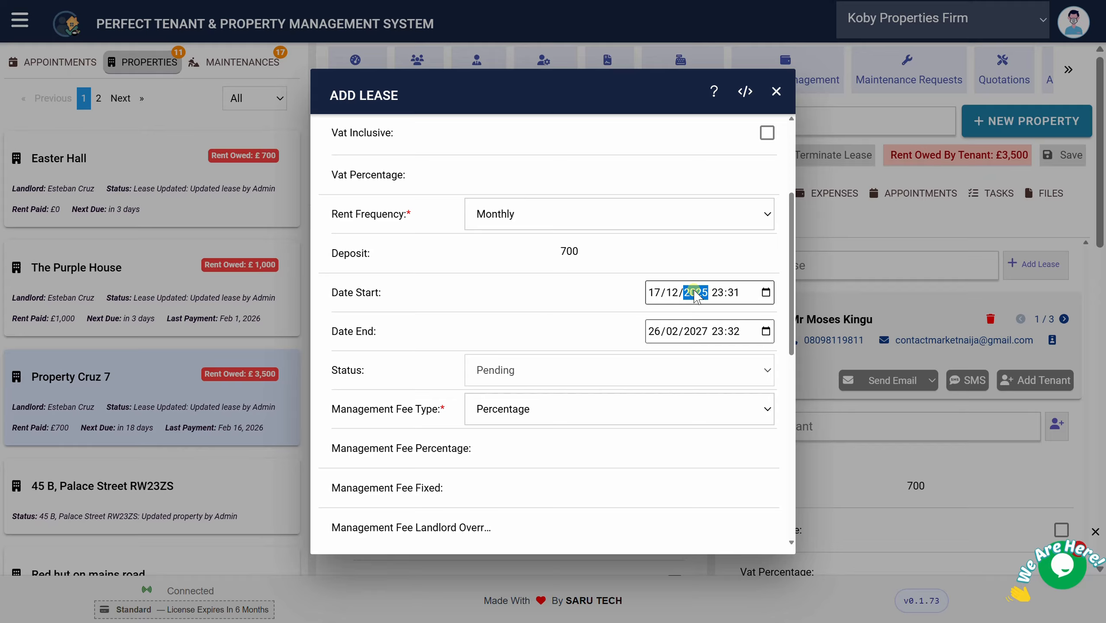
click(655, 330)
text(1)
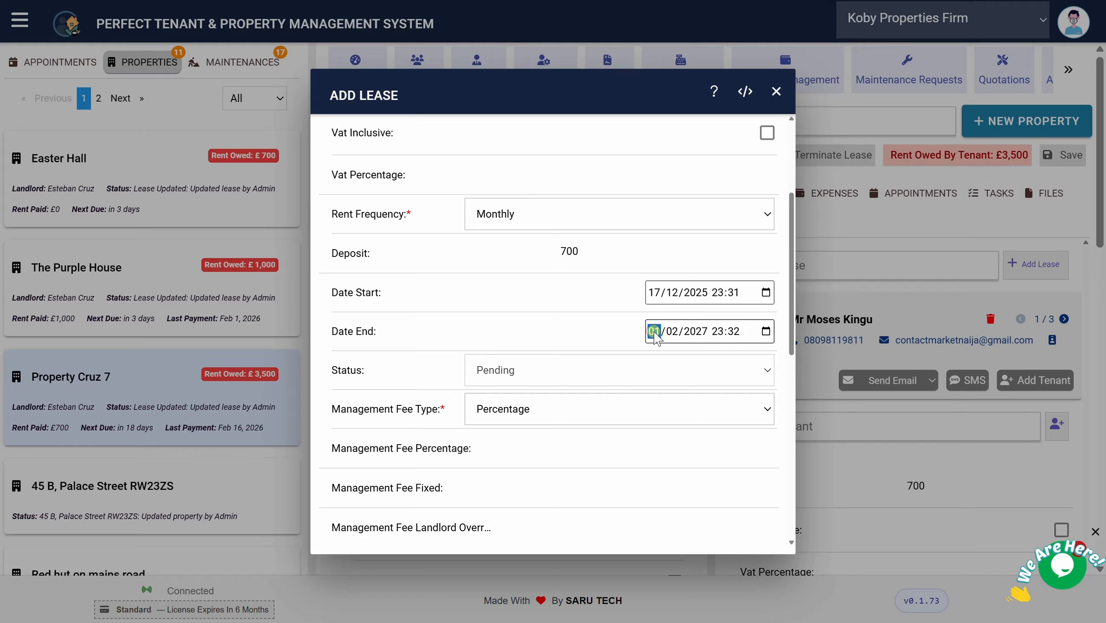
text(7/12/2026)
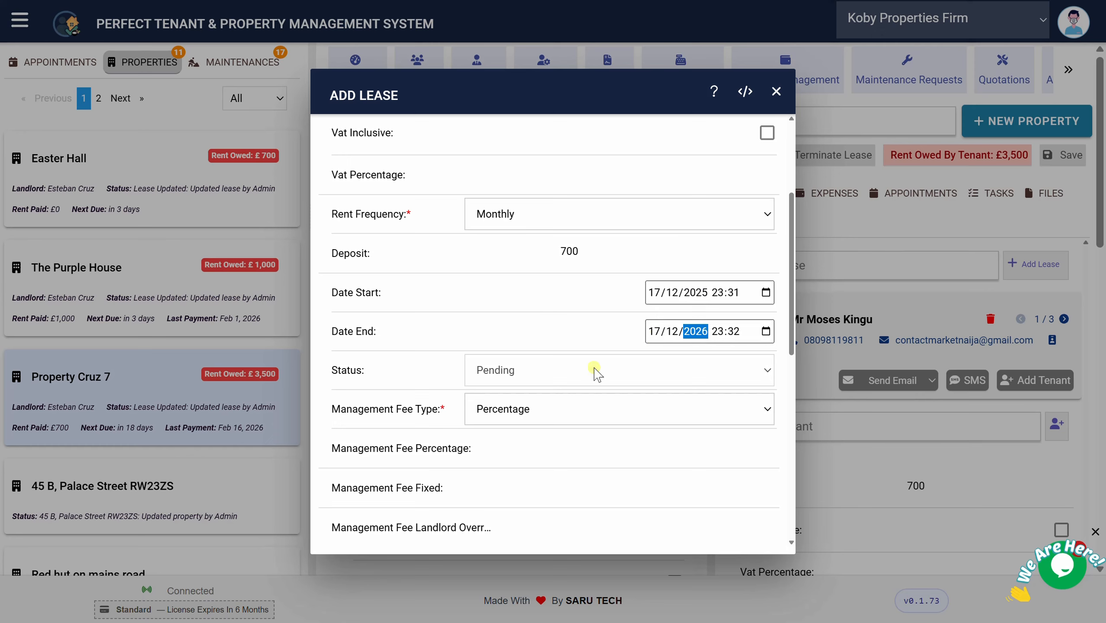
click(562, 376)
drag(790, 305, 775, 366)
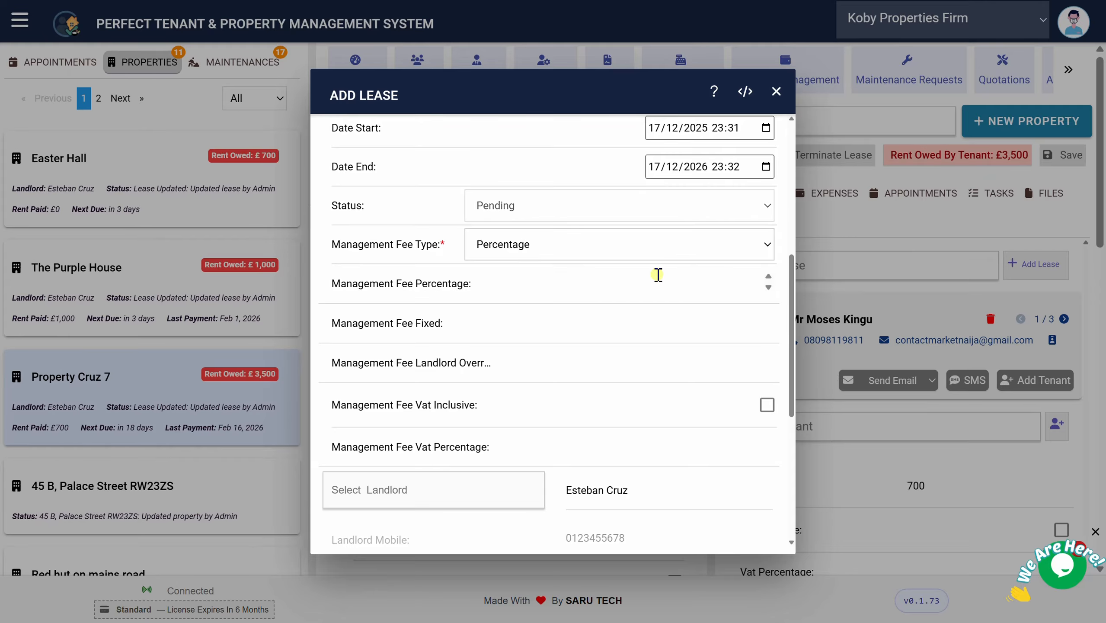
Keep the management fee type as Percentage and save the new Property Cruz 7 lease
click(624, 252)
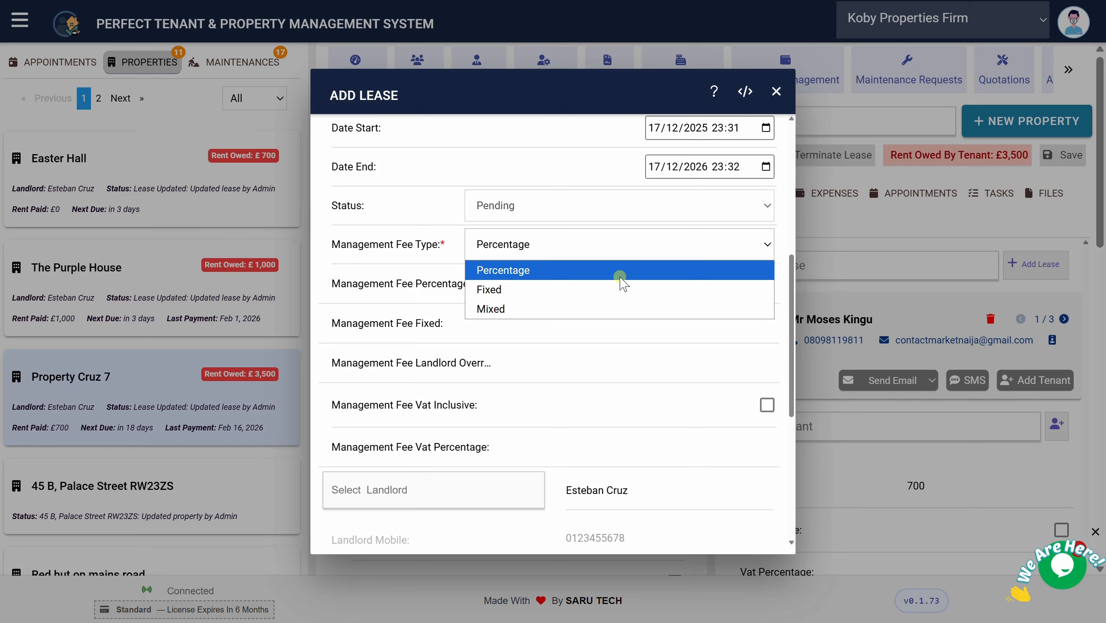
click(784, 244)
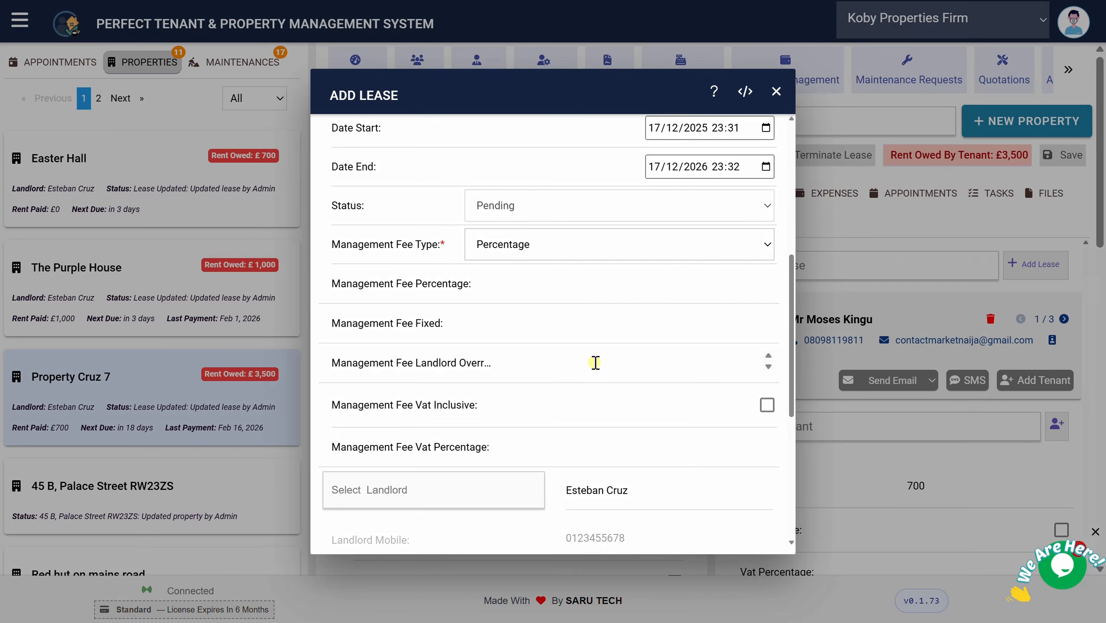
click(589, 358)
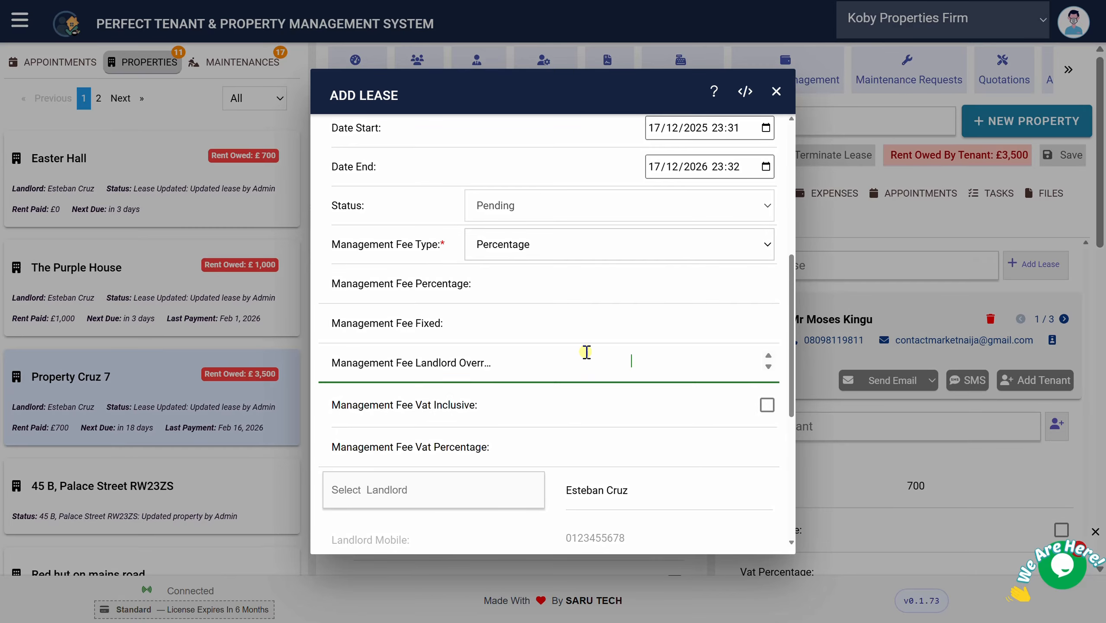
click(561, 286)
scroll(561, 286, down, 5)
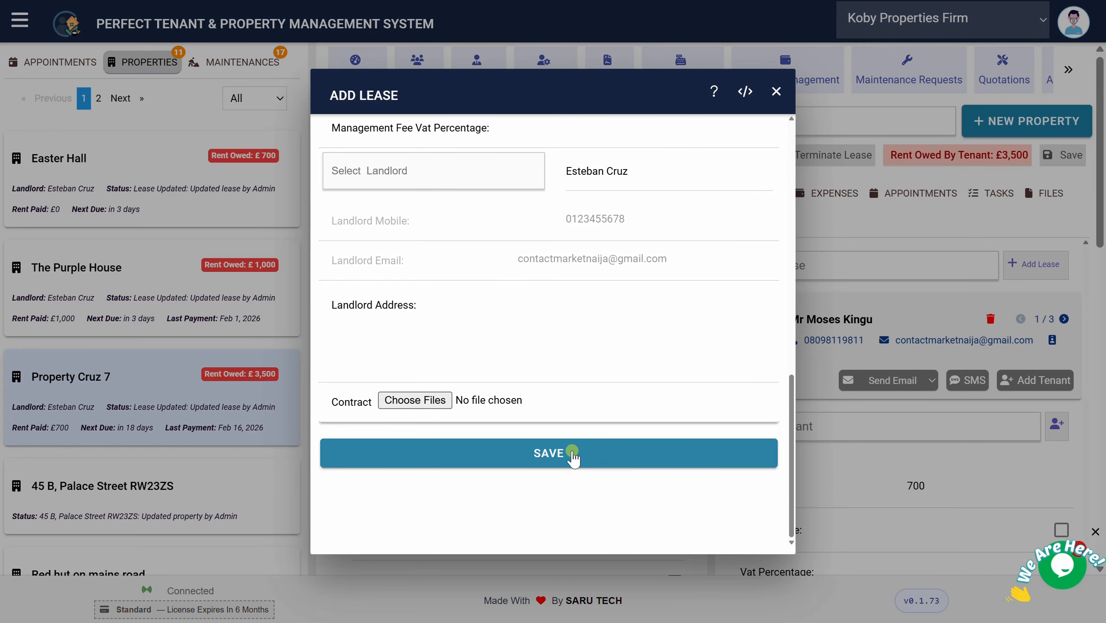
click(571, 453)
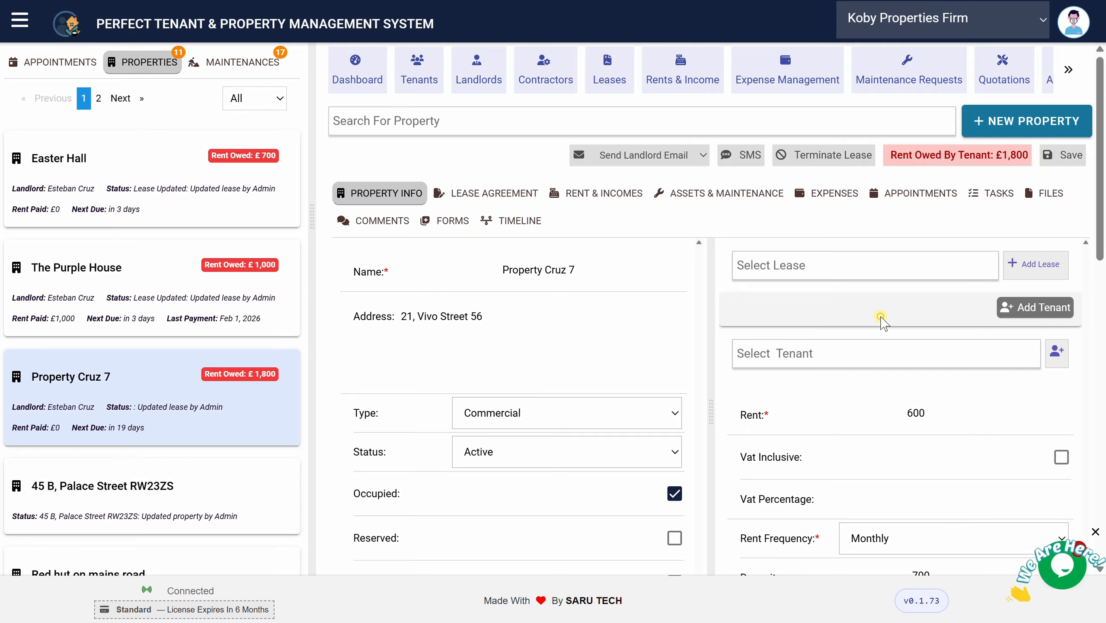
Add a new tenant with their full name, mobile number and e-mail address, and save
click(854, 355)
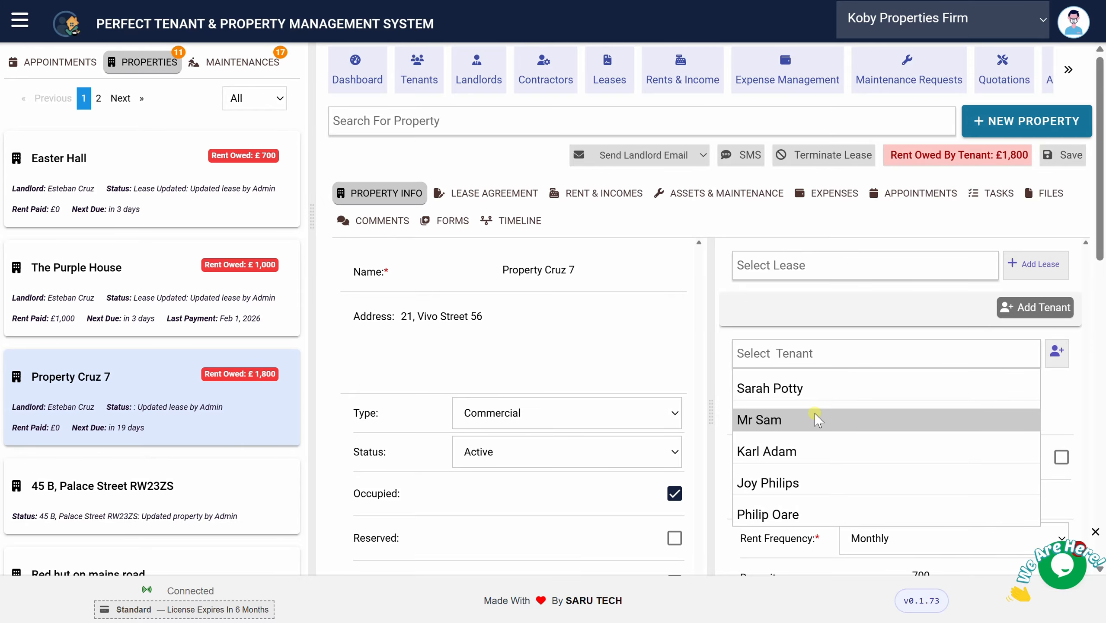
click(895, 313)
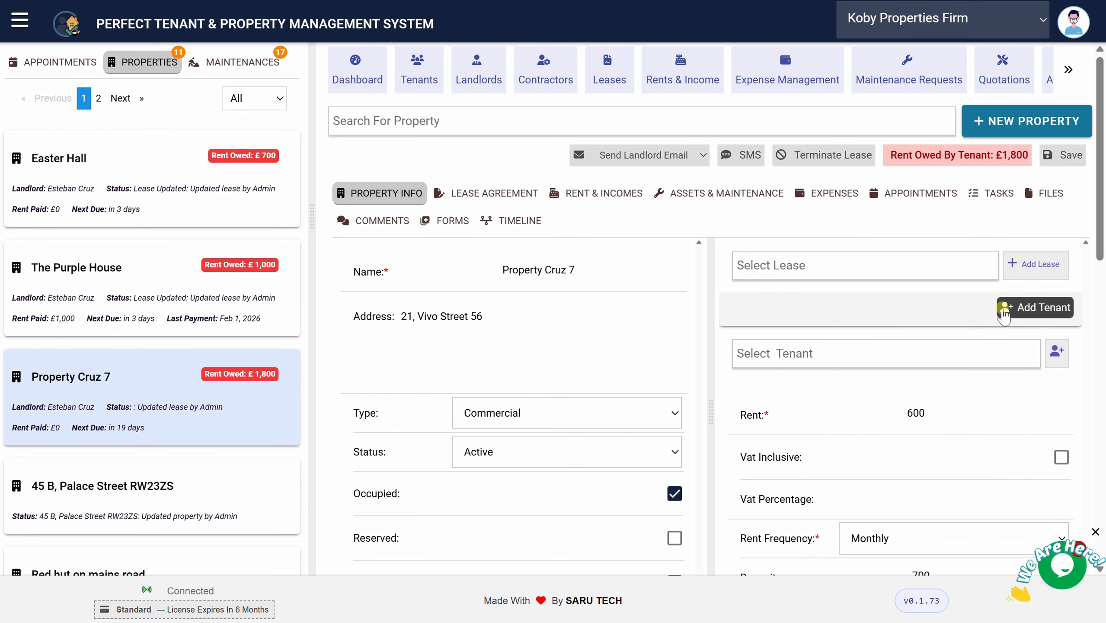
click(1057, 353)
click(541, 183)
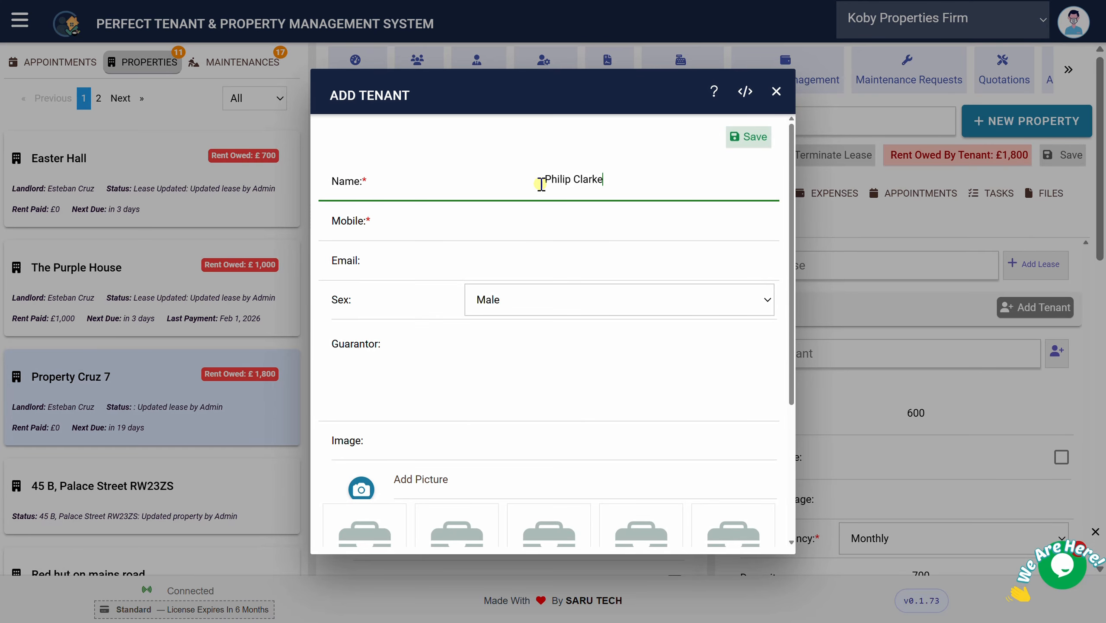
click(533, 215)
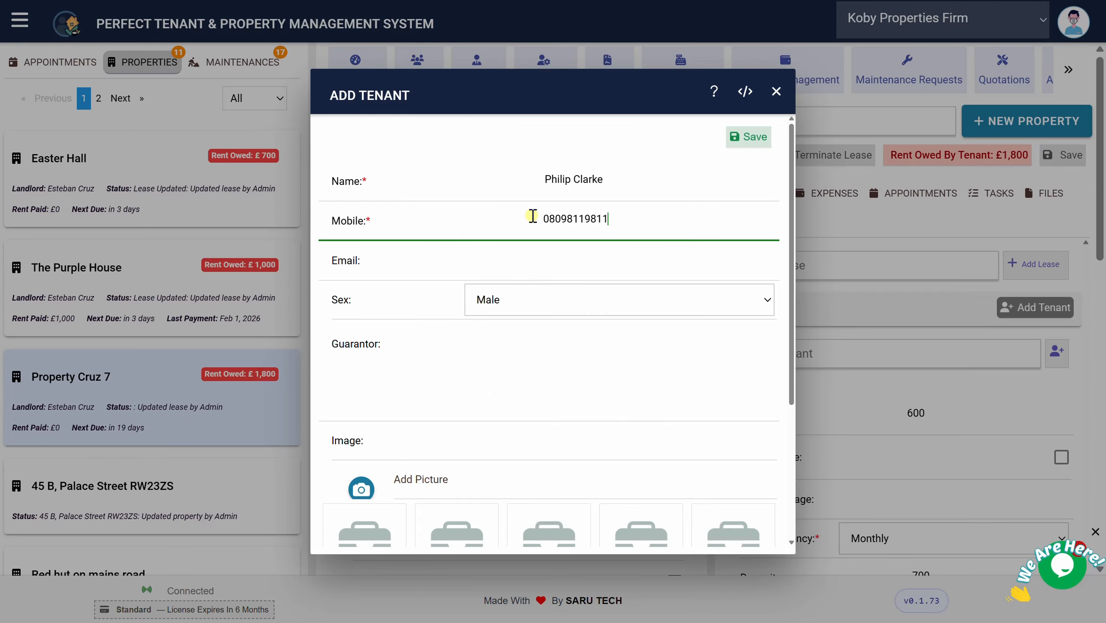
click(531, 258)
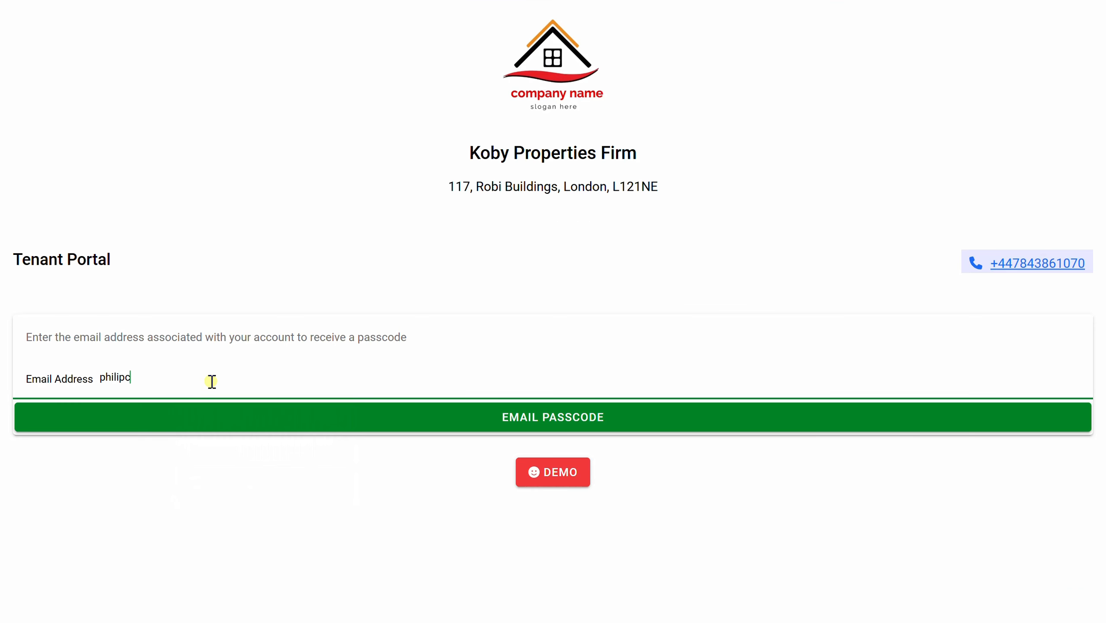
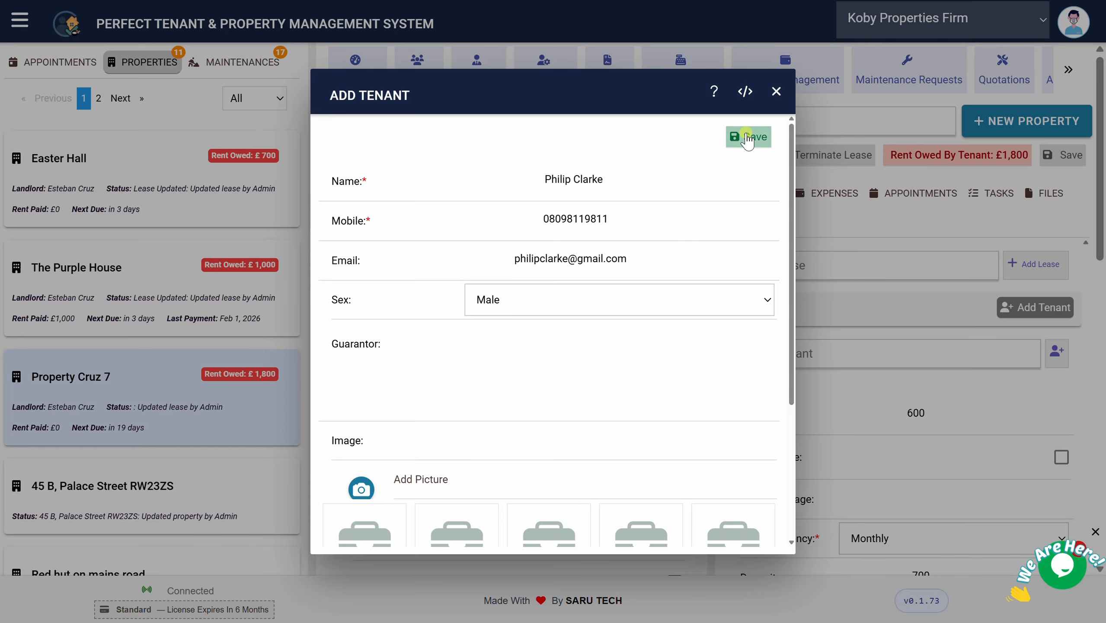
click(746, 141)
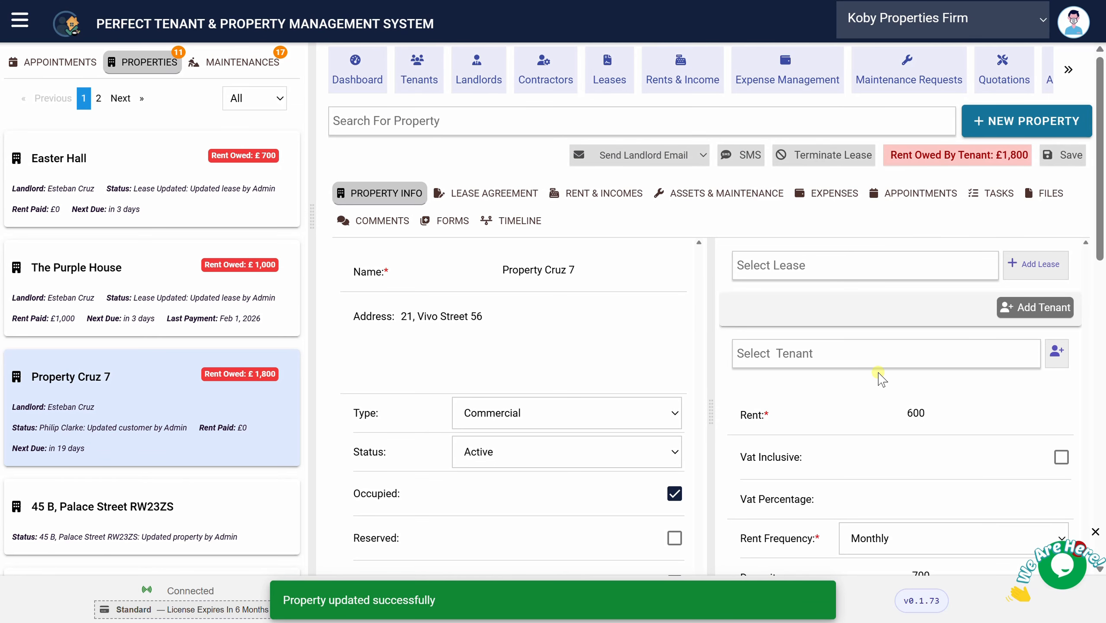
Assign the newly created tenant and a second existing tenant to the lease
click(844, 355)
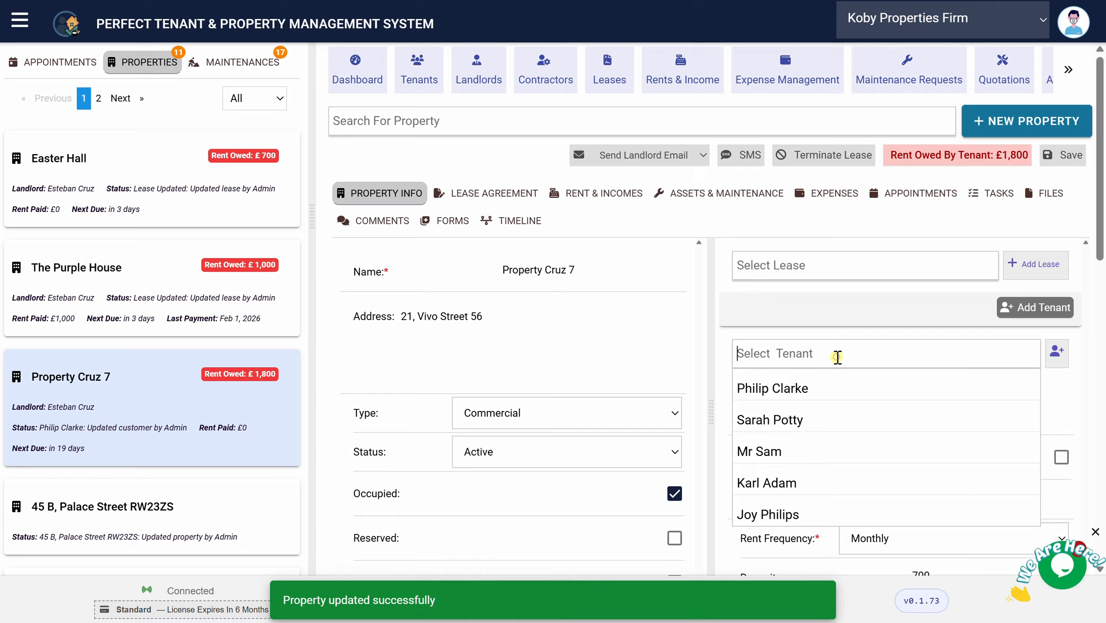
click(821, 387)
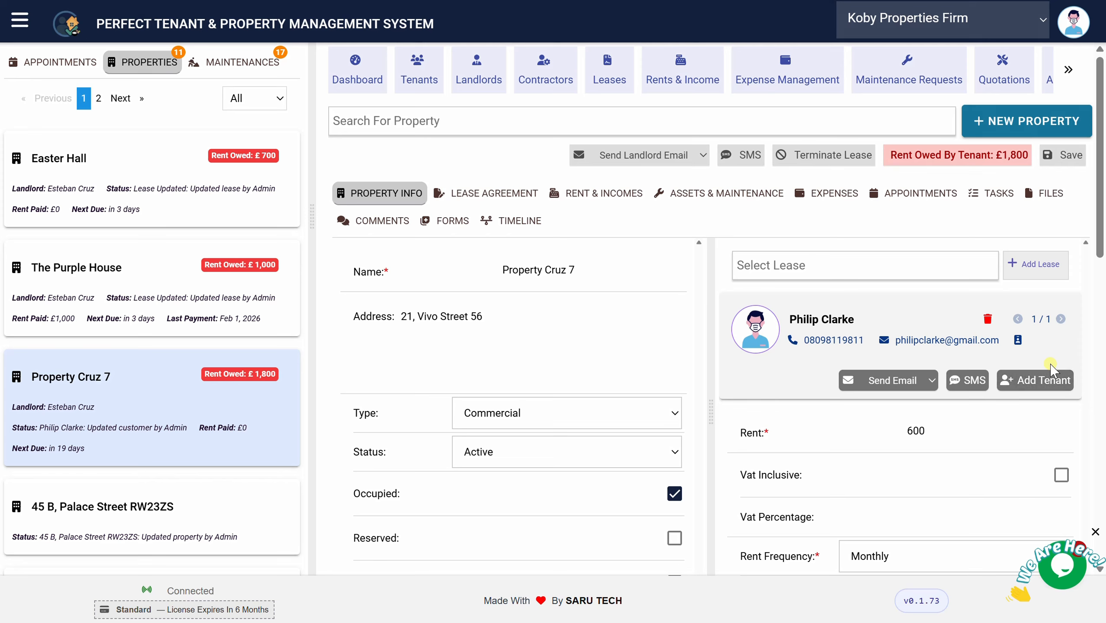
click(1034, 383)
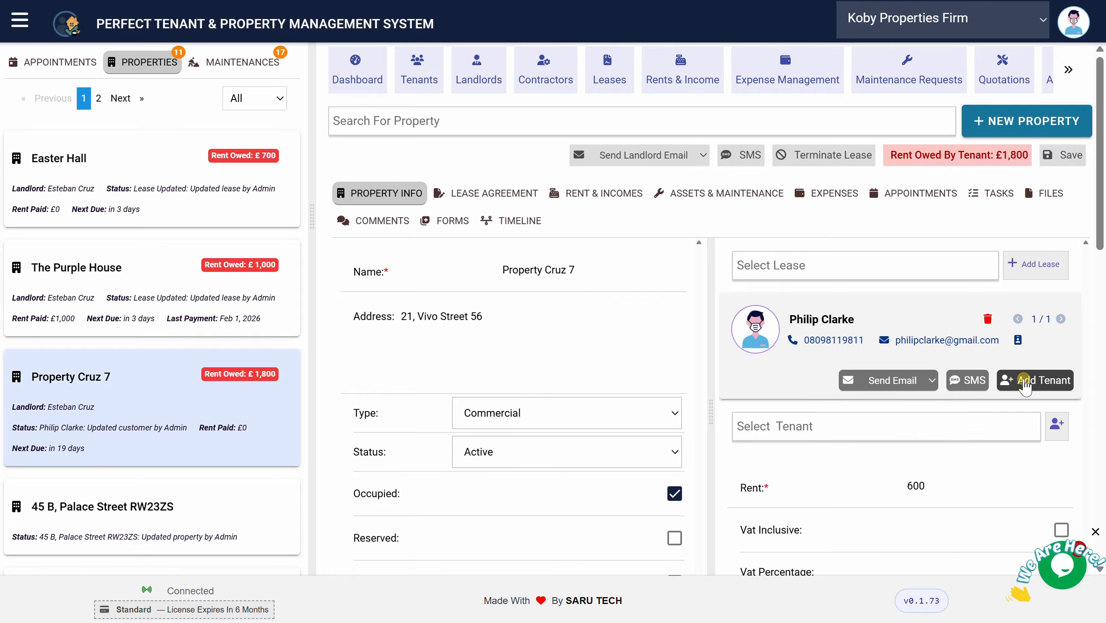
click(867, 434)
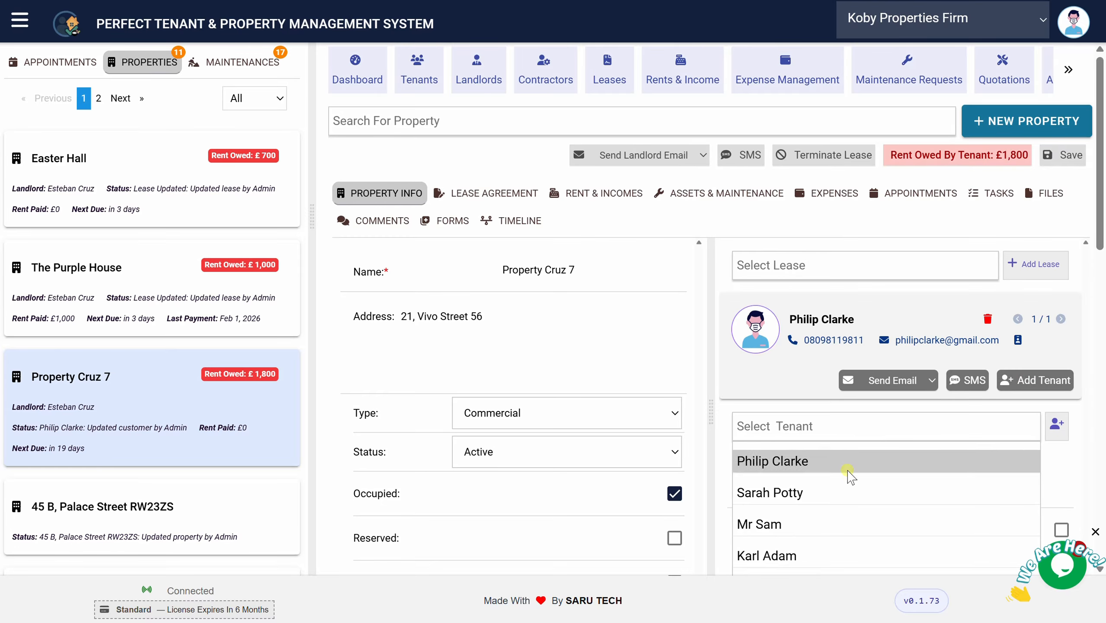
click(821, 526)
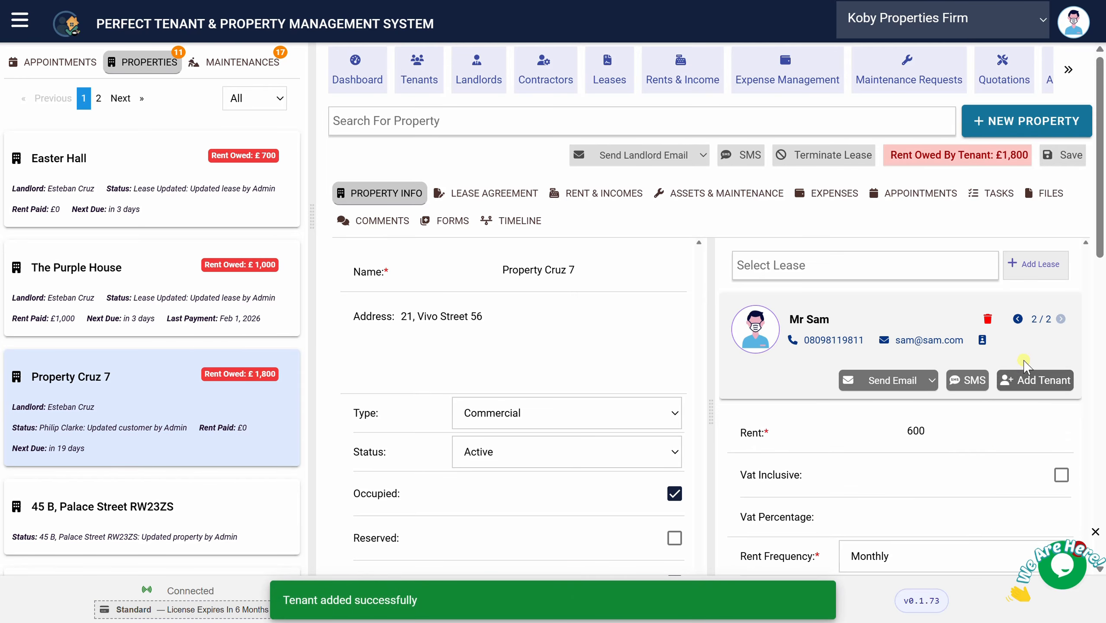
Check both tenants on the lease's tenant card, ending on the first one
click(1018, 319)
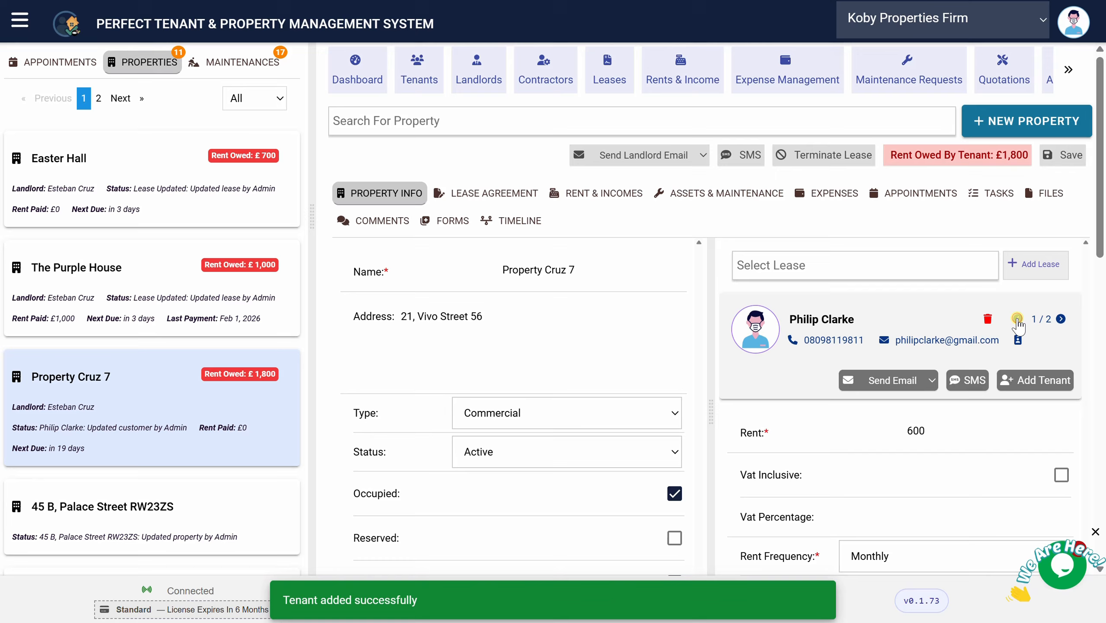
click(1060, 319)
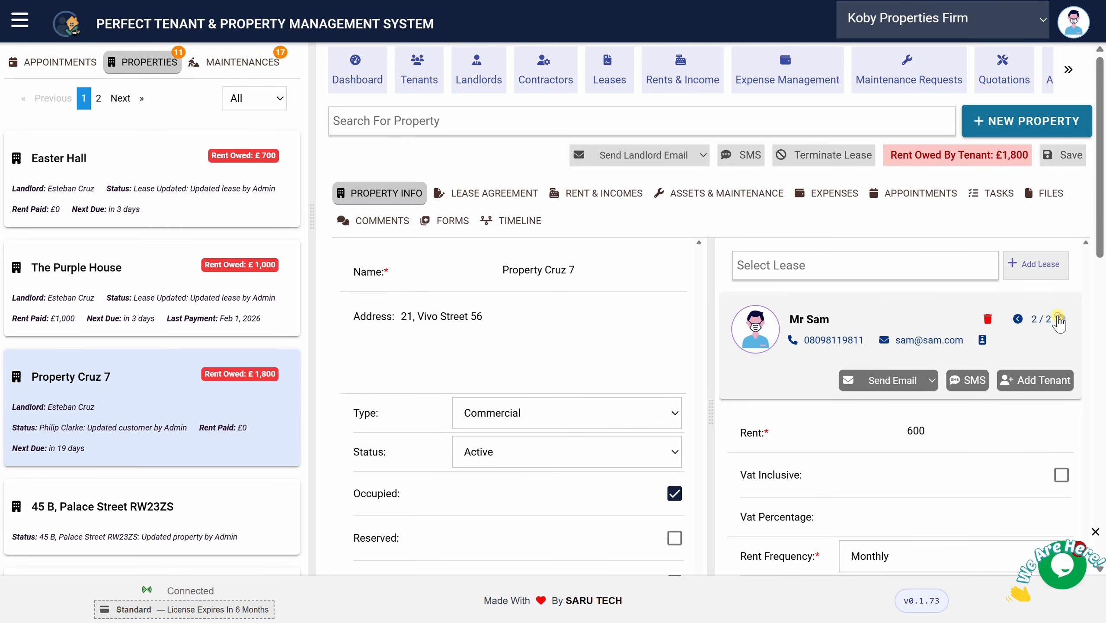
click(1018, 319)
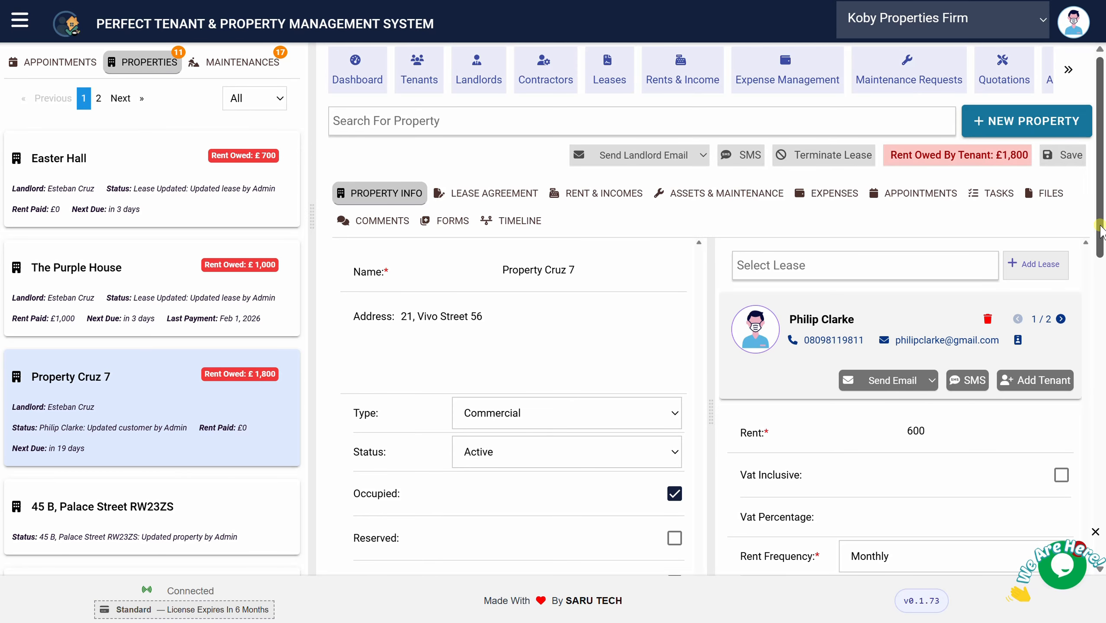
mouse_move(1103, 228)
mouse_down()
mouse_move(1103, 374)
mouse_move(1102, 240)
mouse_up()
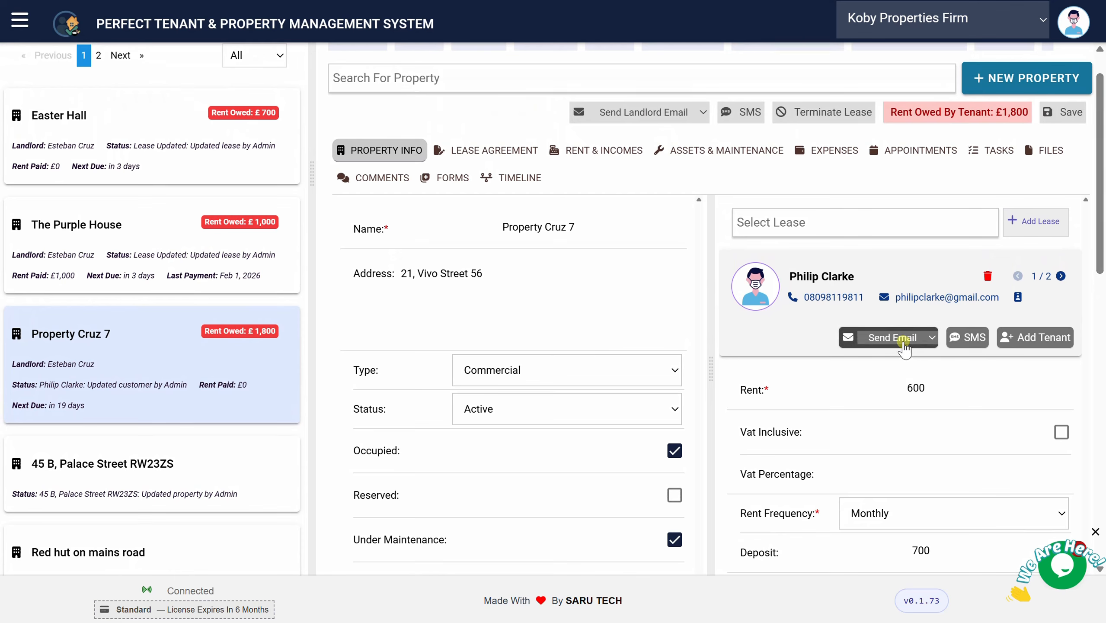
Preview and send the Overdue Rent Notification e-mail stating £1800 owed to the first tenant
click(887, 339)
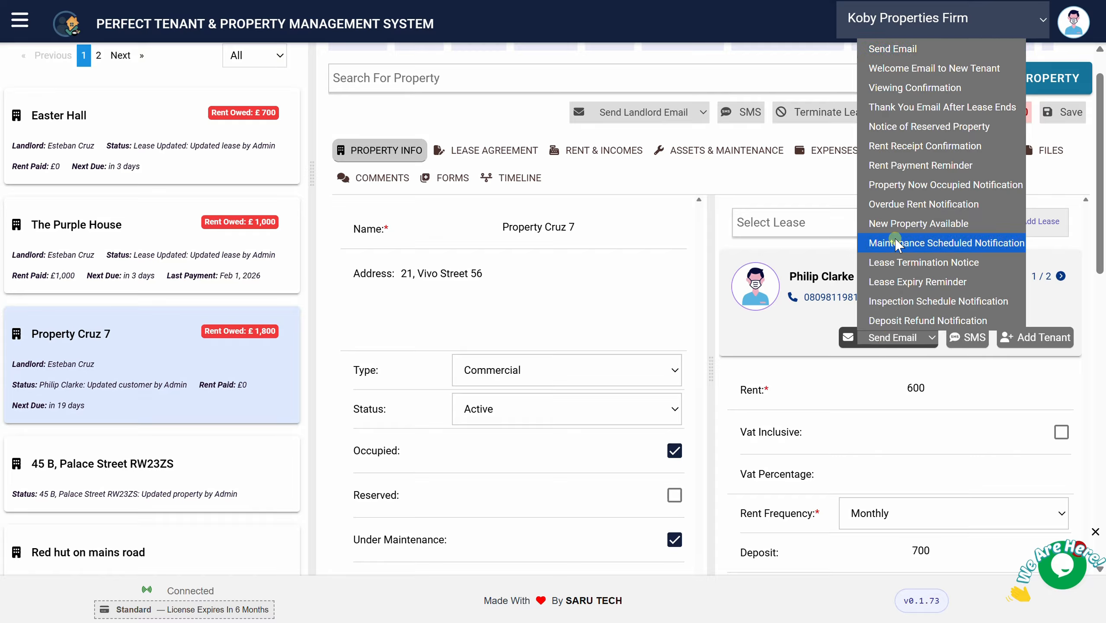
click(920, 205)
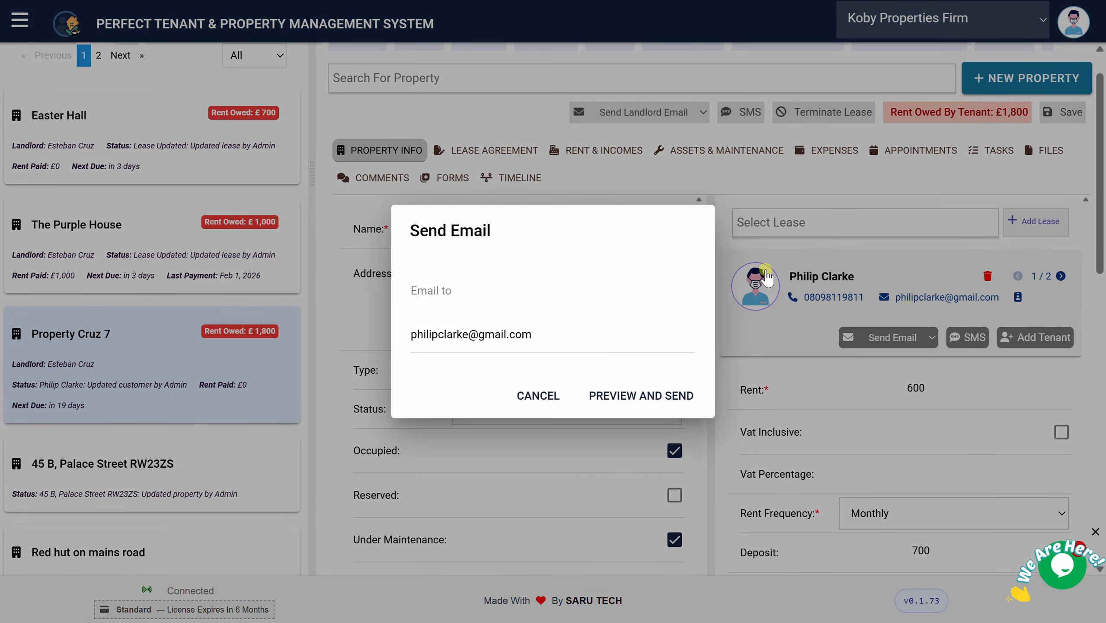
click(628, 396)
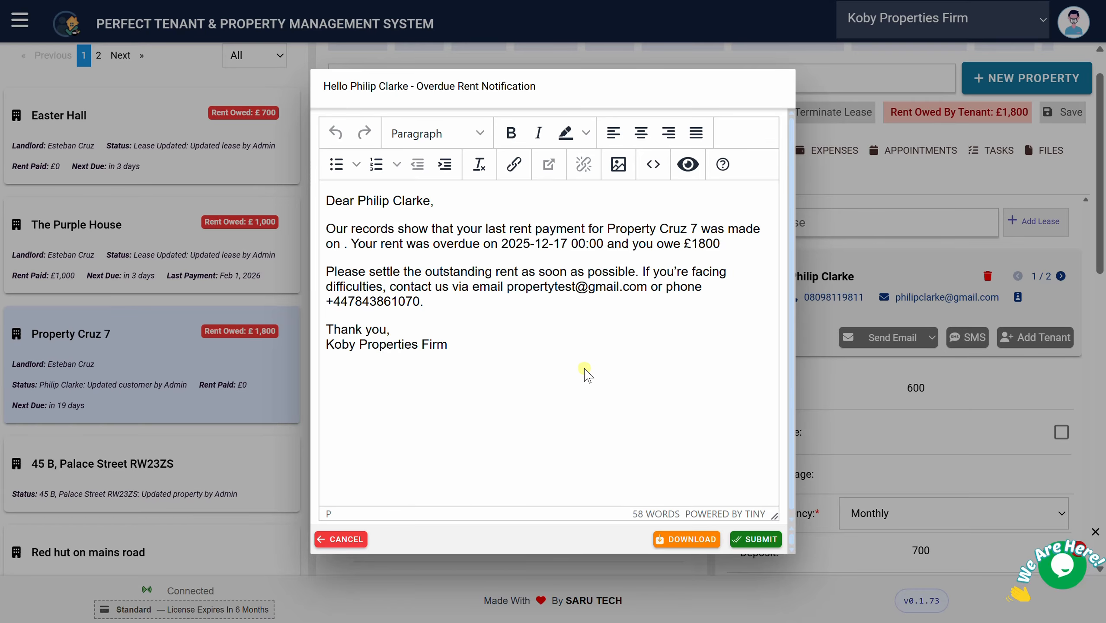
click(585, 371)
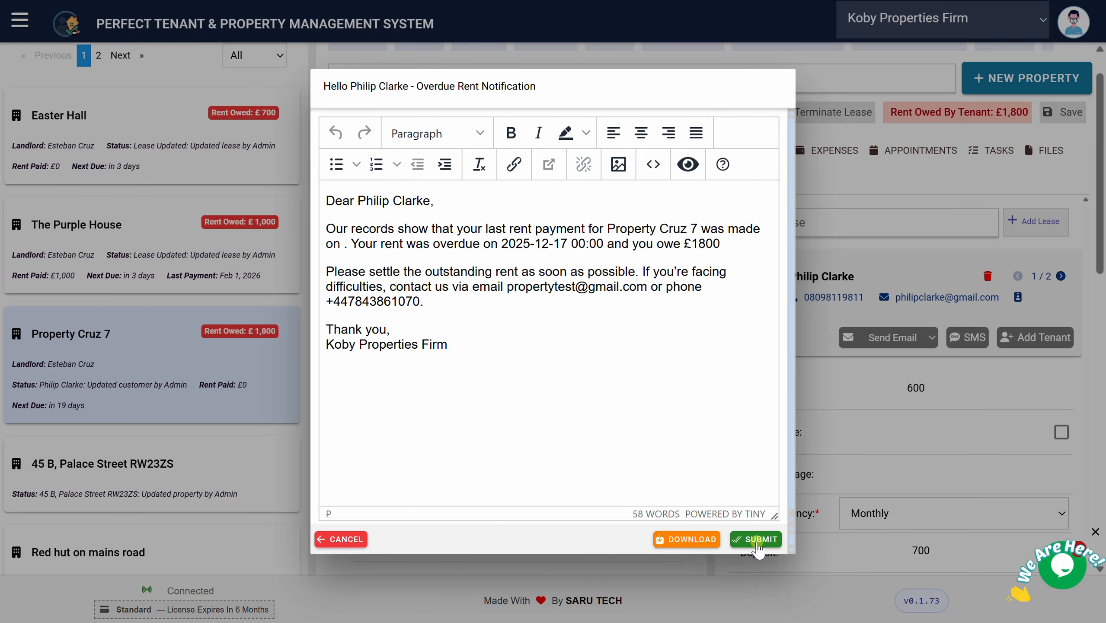
click(835, 482)
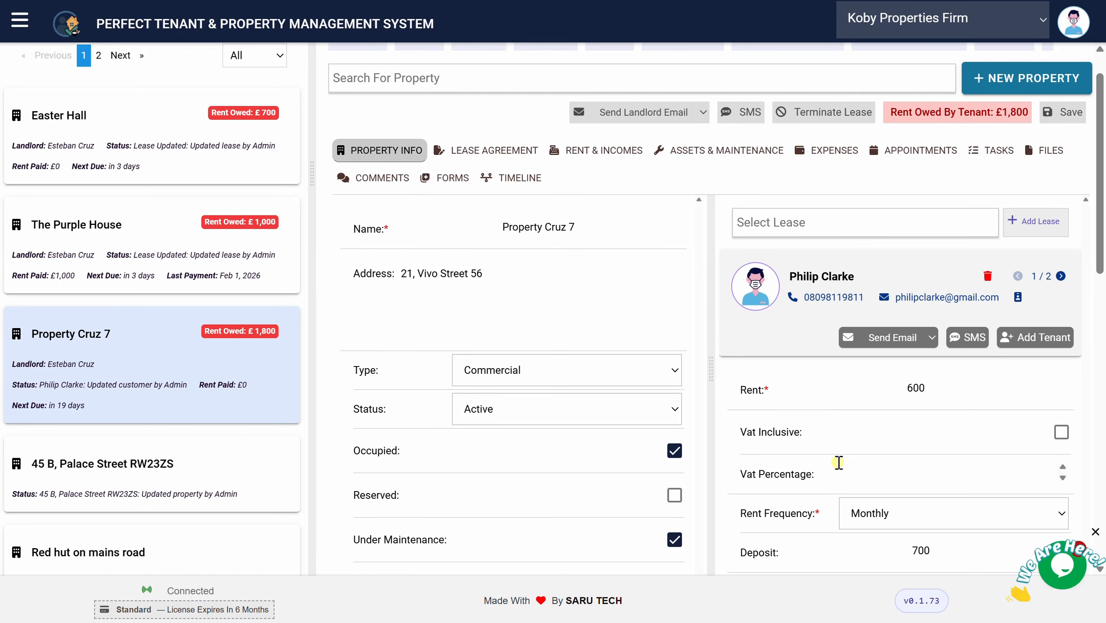
click(966, 340)
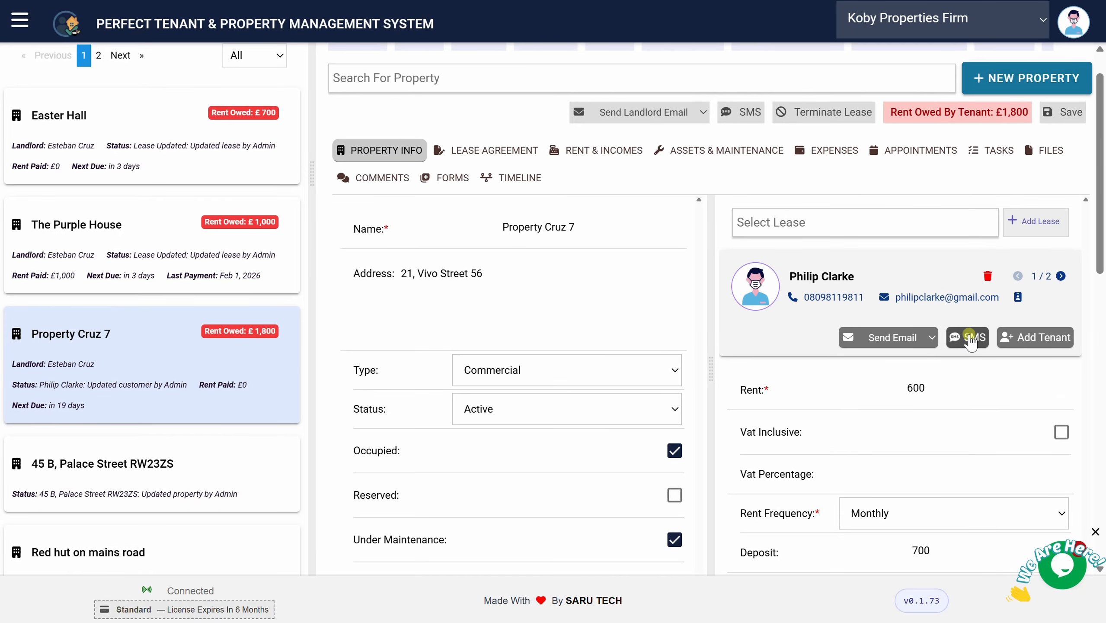
Flip through both tenants, dismiss the e-mail template list, and scroll down to the Contract field
click(1060, 277)
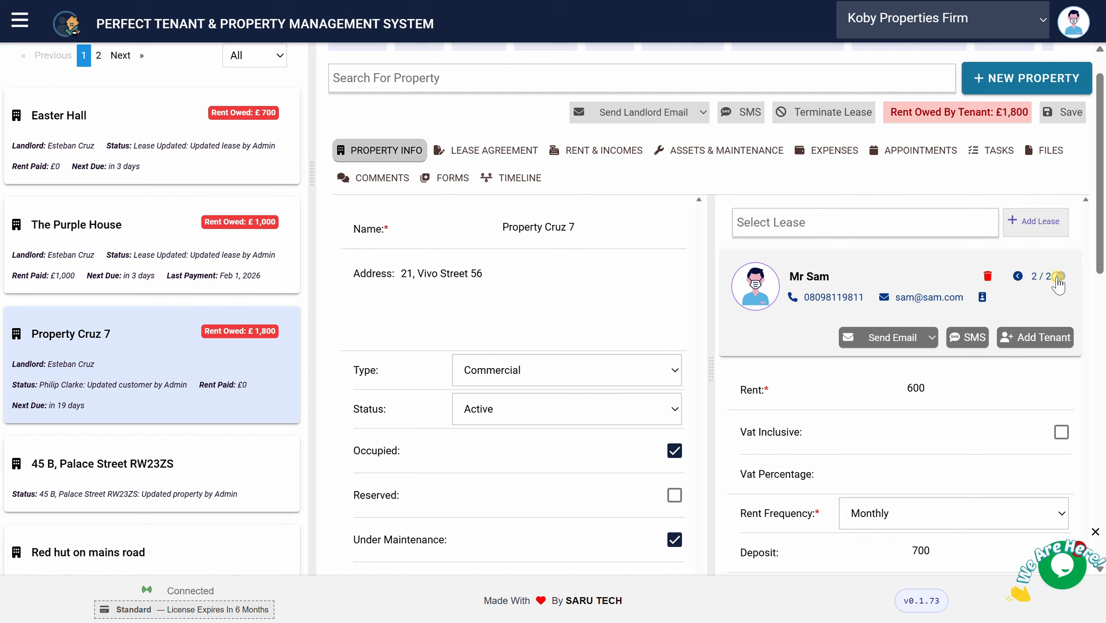
click(1019, 277)
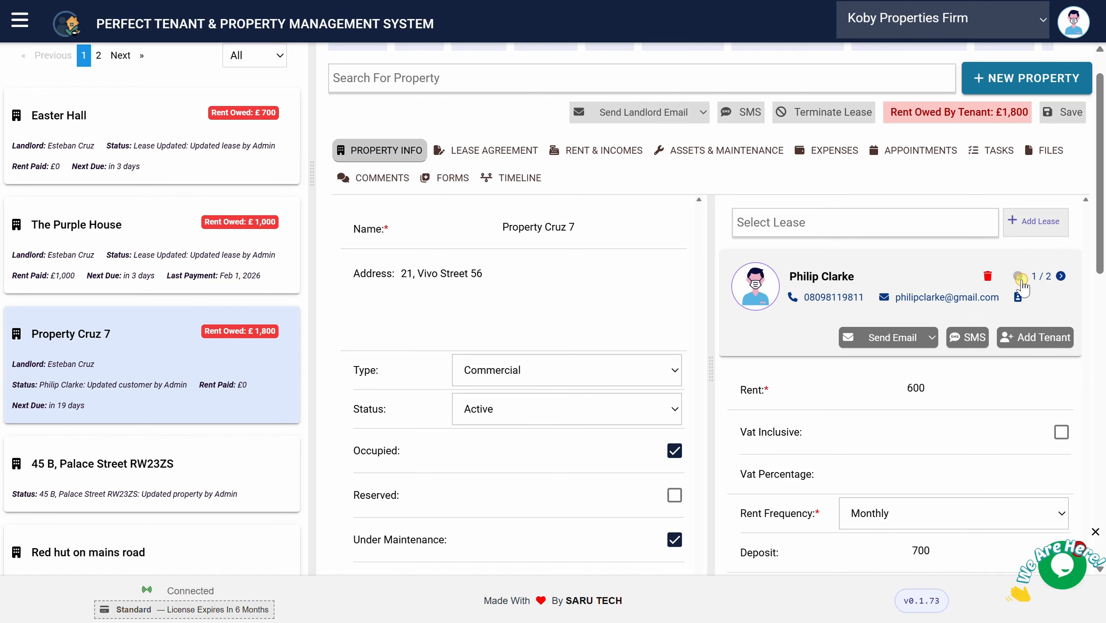
click(932, 337)
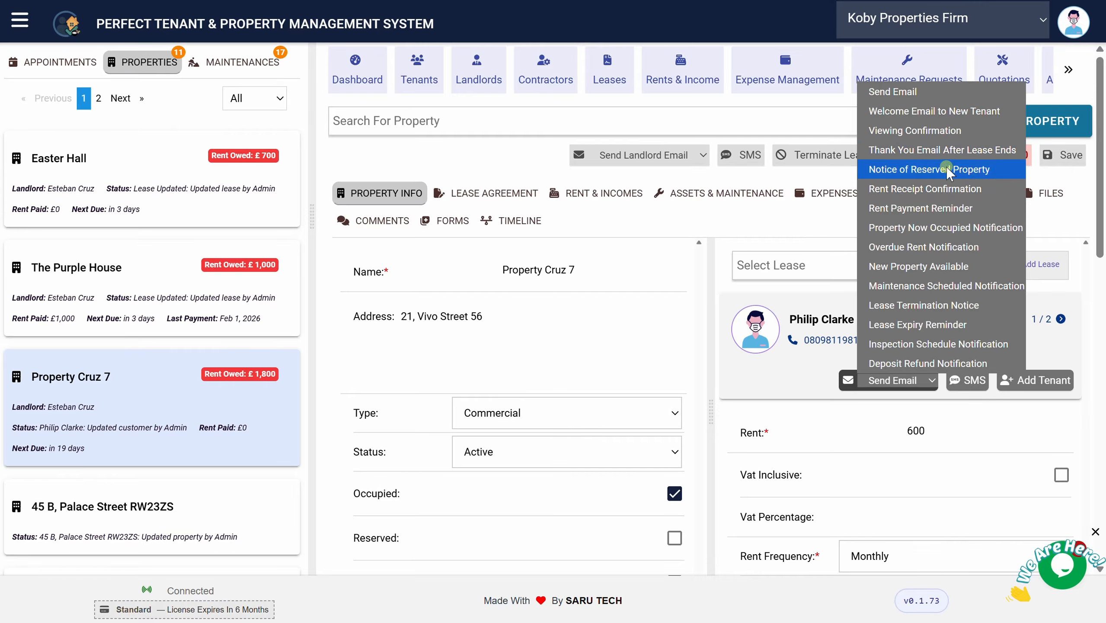
click(813, 224)
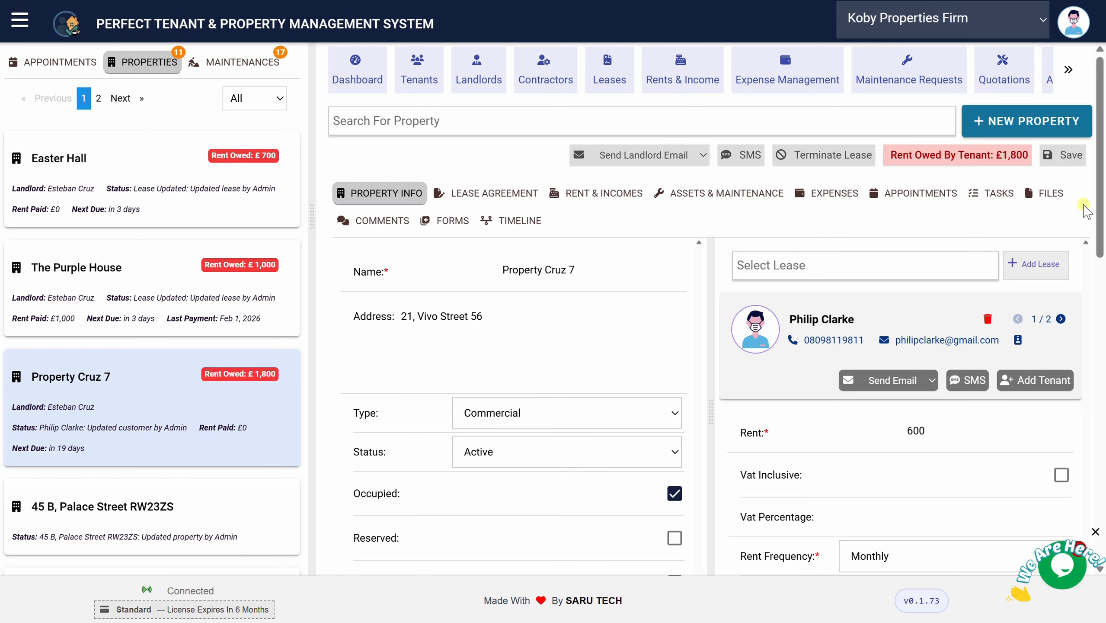
drag(1102, 192, 1081, 493)
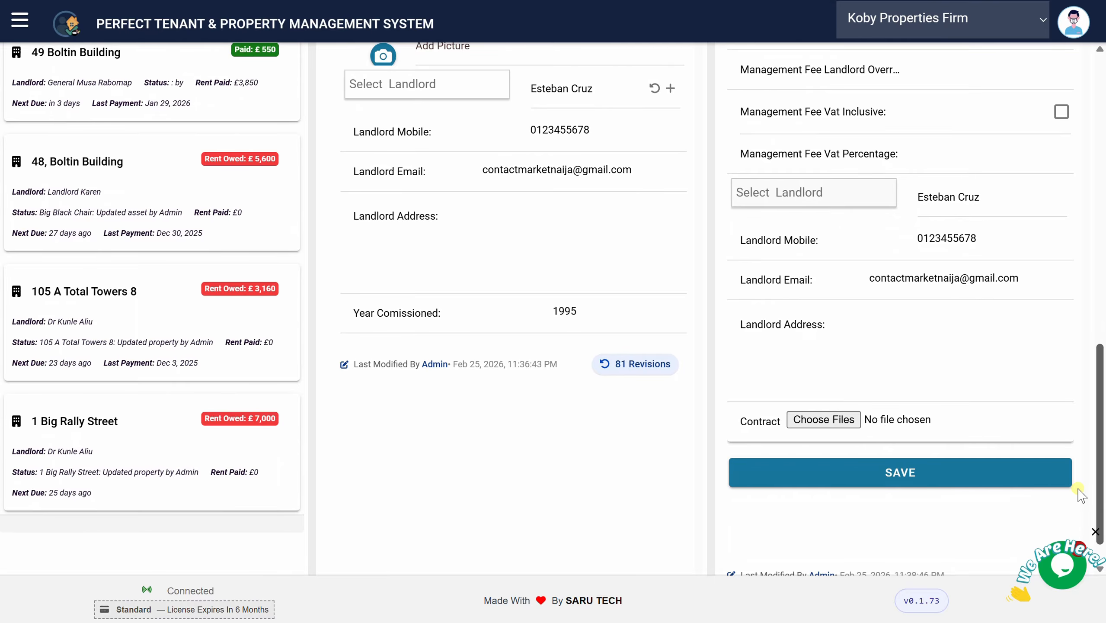
Upload Residential-Lease-Agreement.pdf as the lease contract
scroll(1081, 495, down, 1)
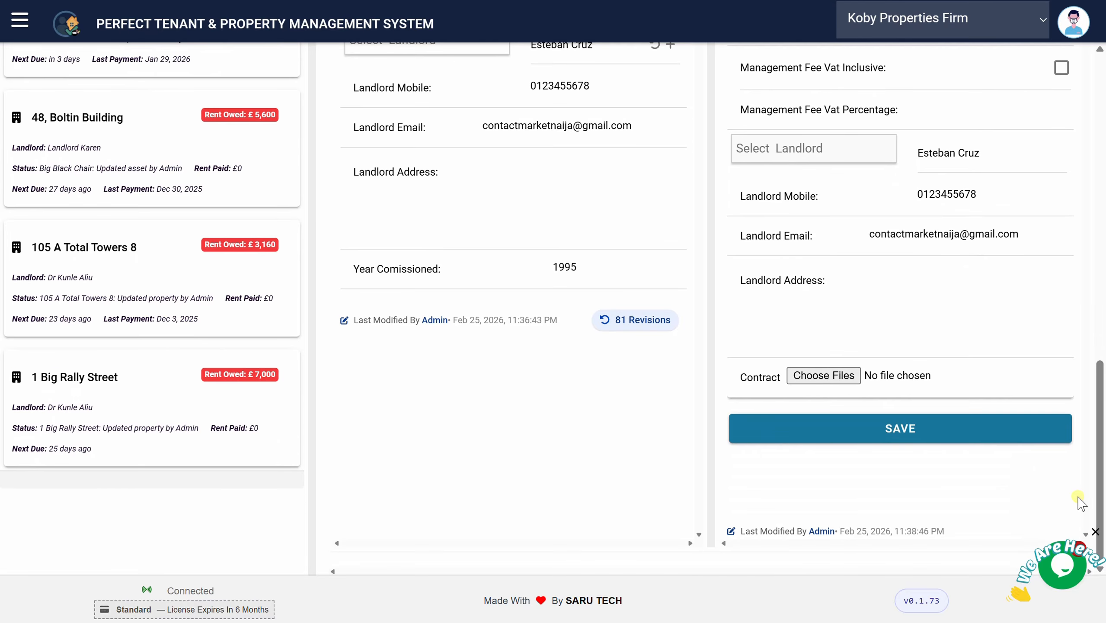
click(834, 378)
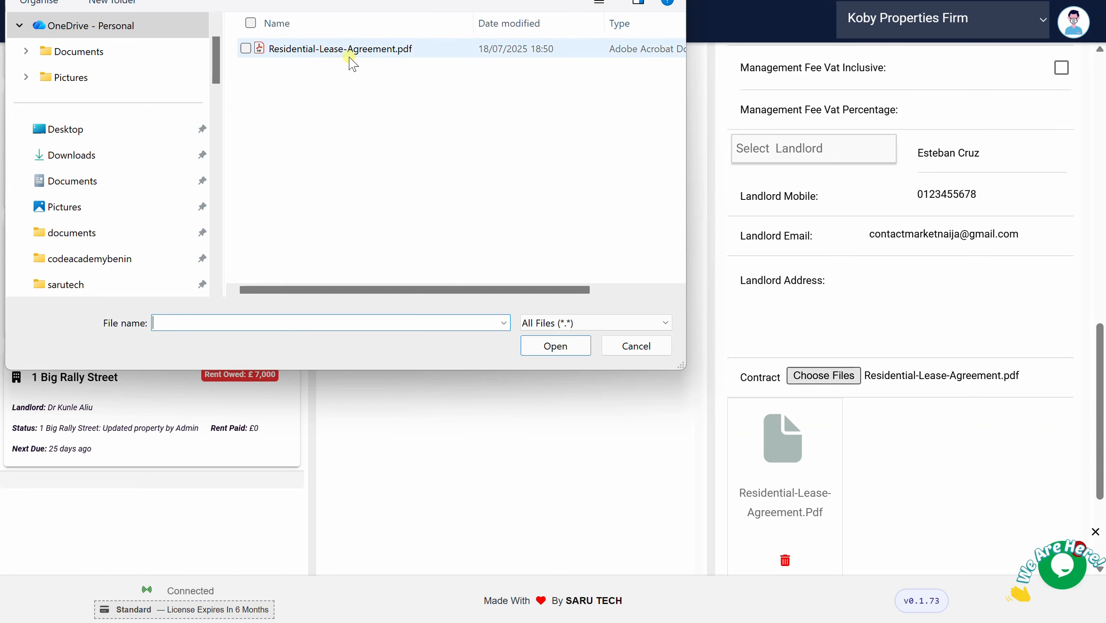
click(348, 50)
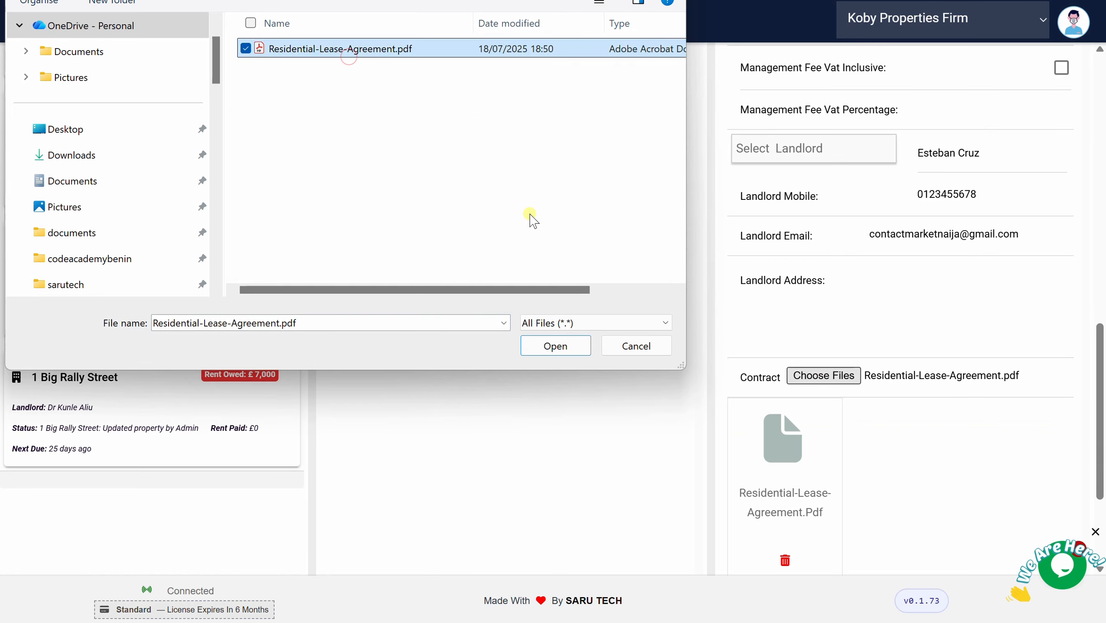
click(563, 348)
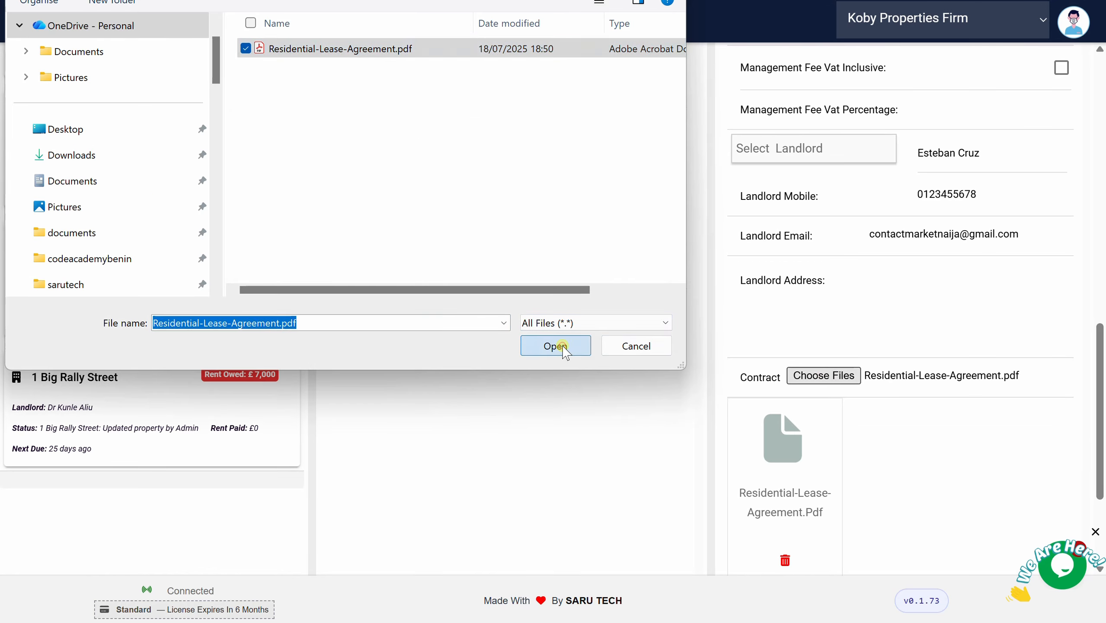
Preview the attached contract PDF, close the viewer and return to the top
scroll(790, 388, down, 2)
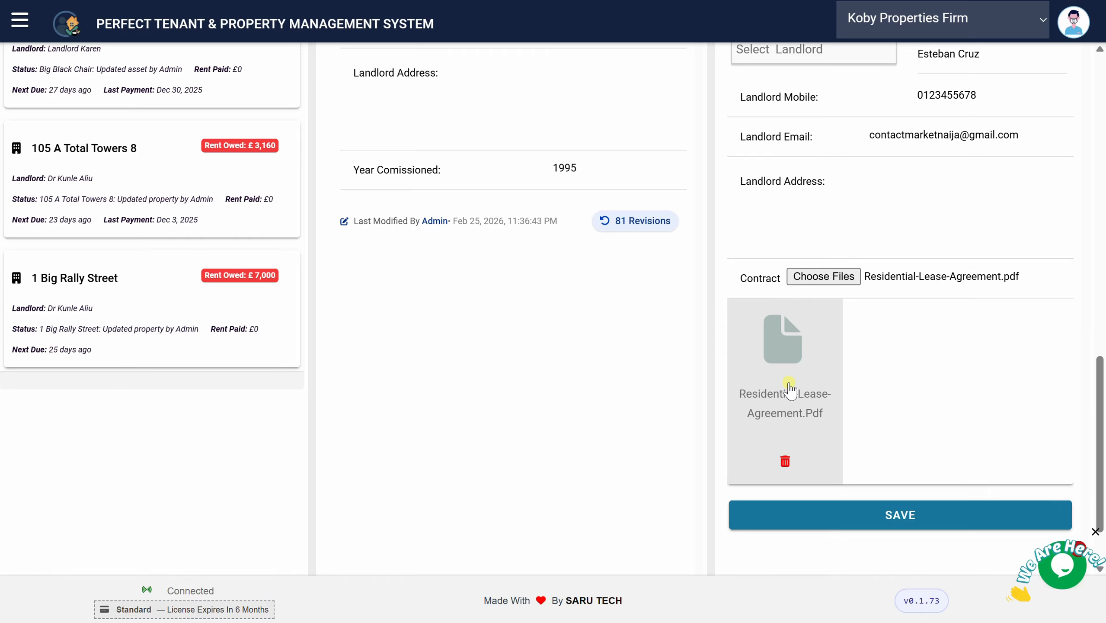
click(790, 387)
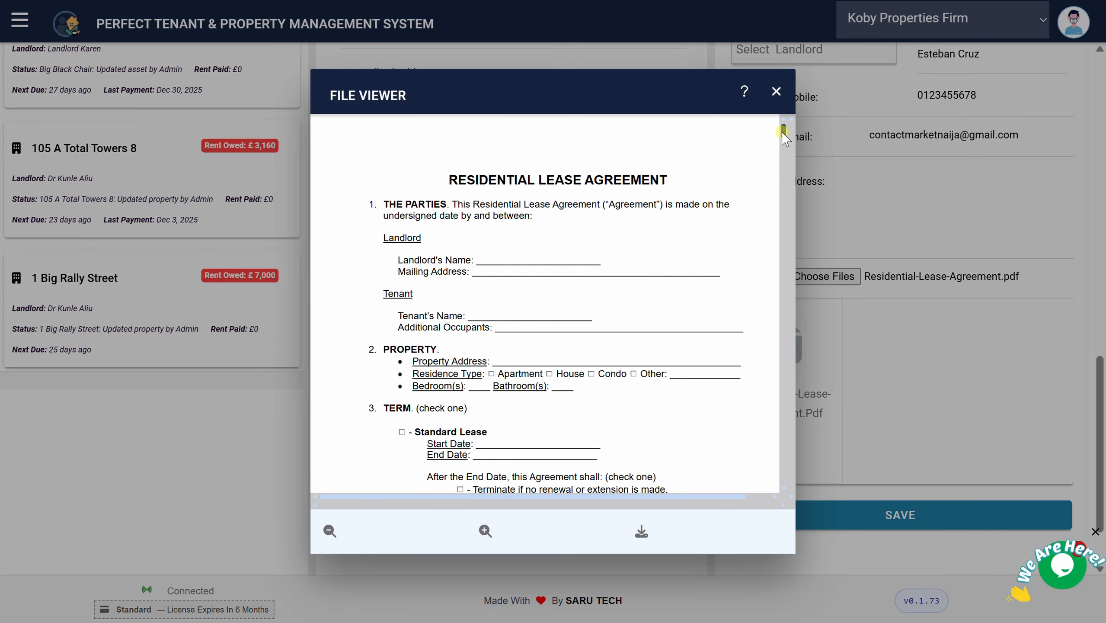
mouse_move(783, 131)
mouse_down()
mouse_move(783, 240)
mouse_move(783, 131)
mouse_up()
click(774, 93)
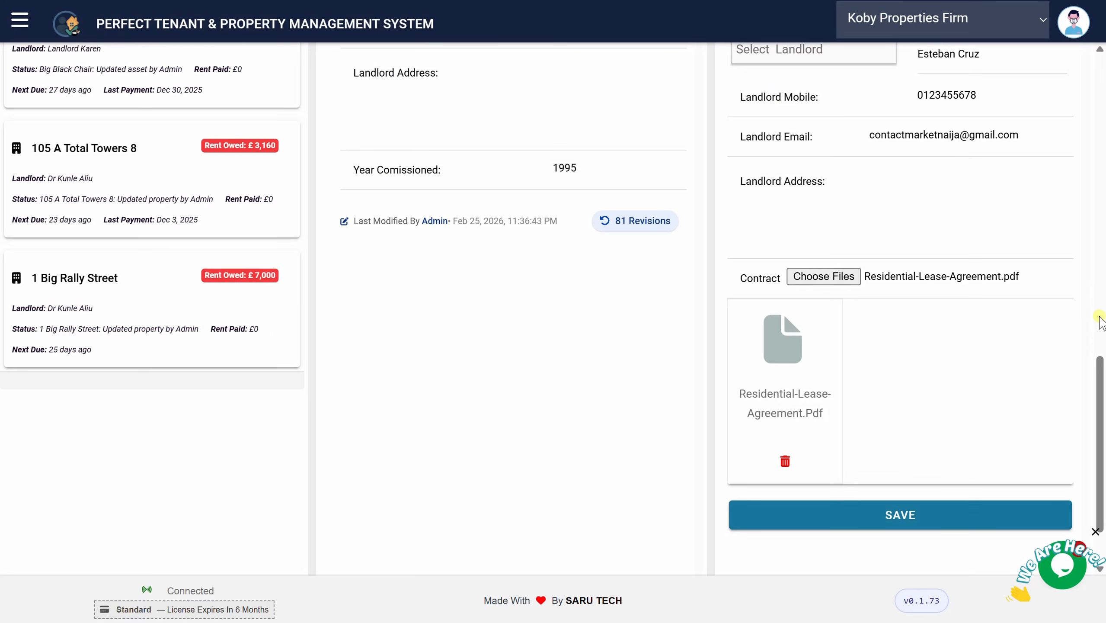
scroll(1093, 257, up, 2)
scroll(1093, 257, up, 5)
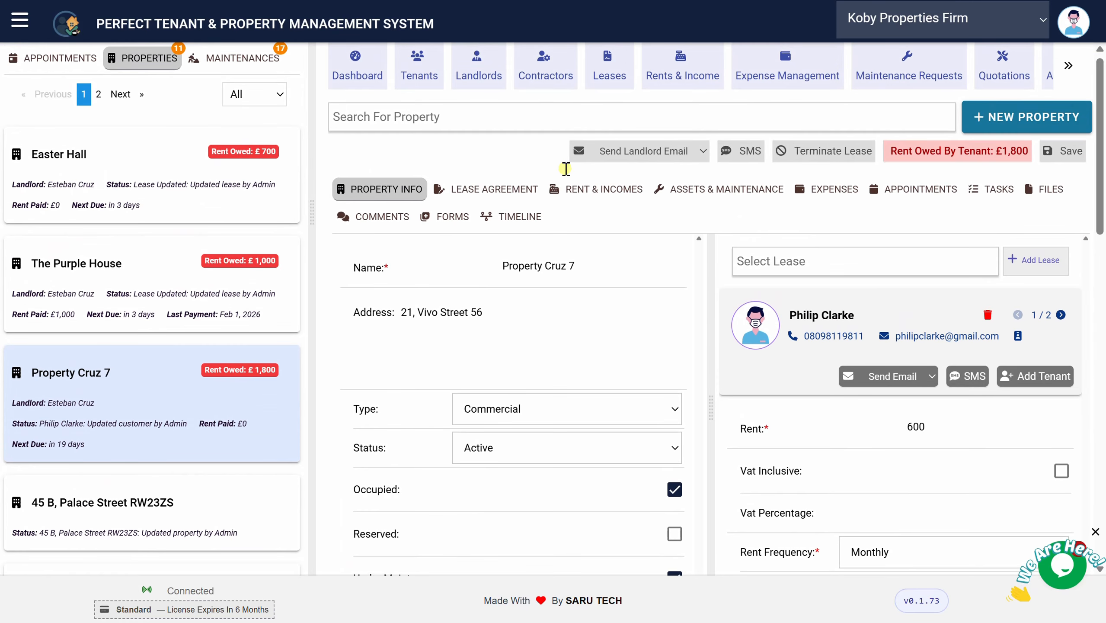
Look over the Industrial / Warehouse Lease Agreement template, then return to Property Cruz 7's agreement page
click(481, 190)
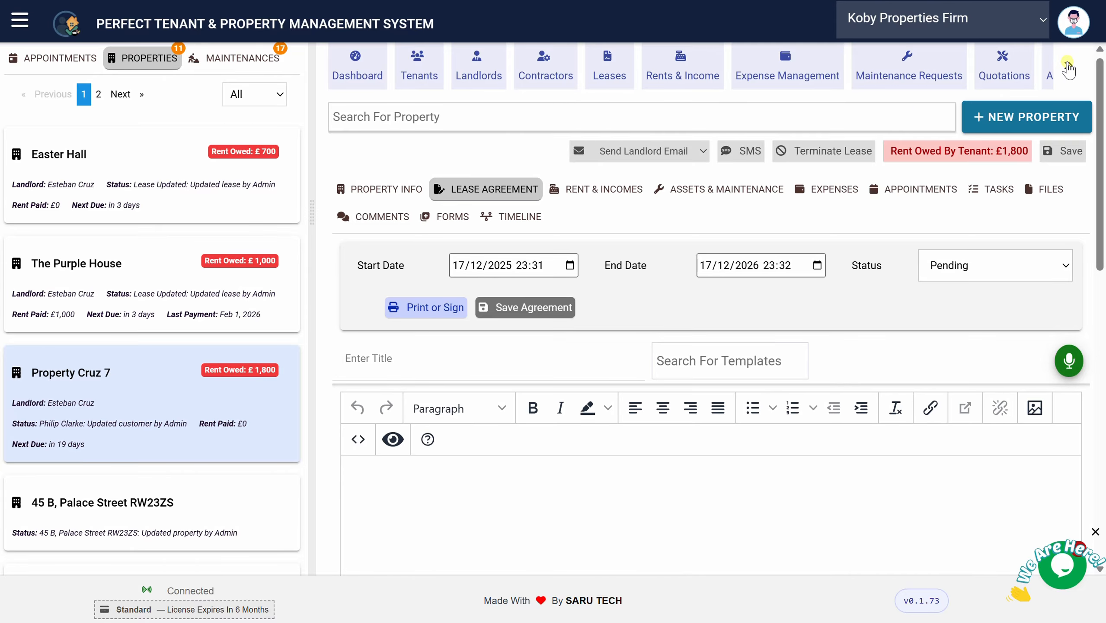
click(1069, 69)
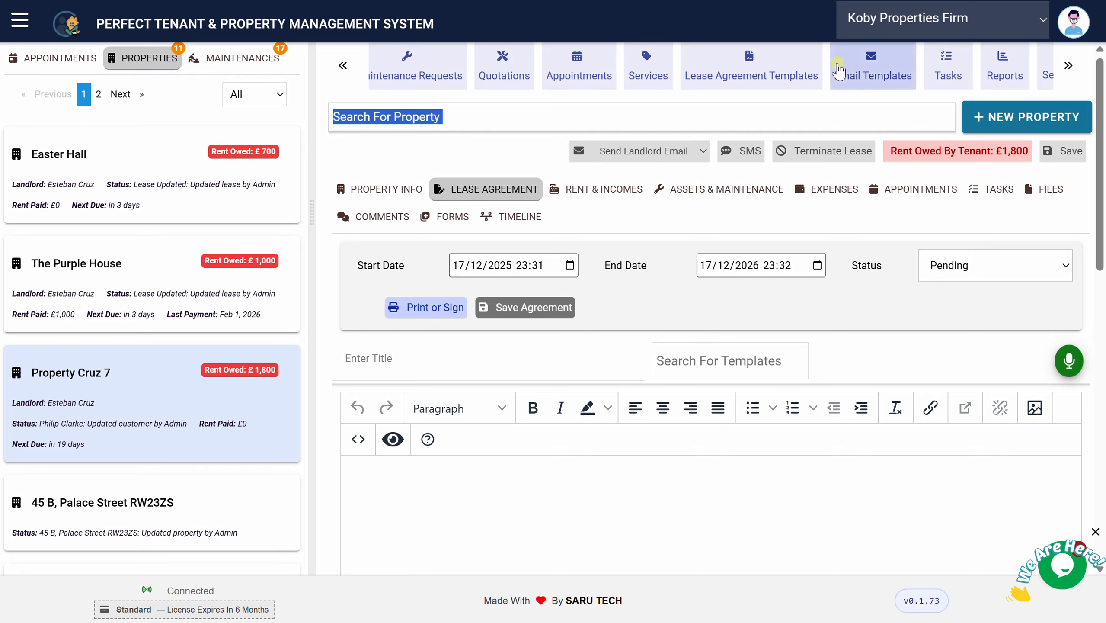
click(773, 78)
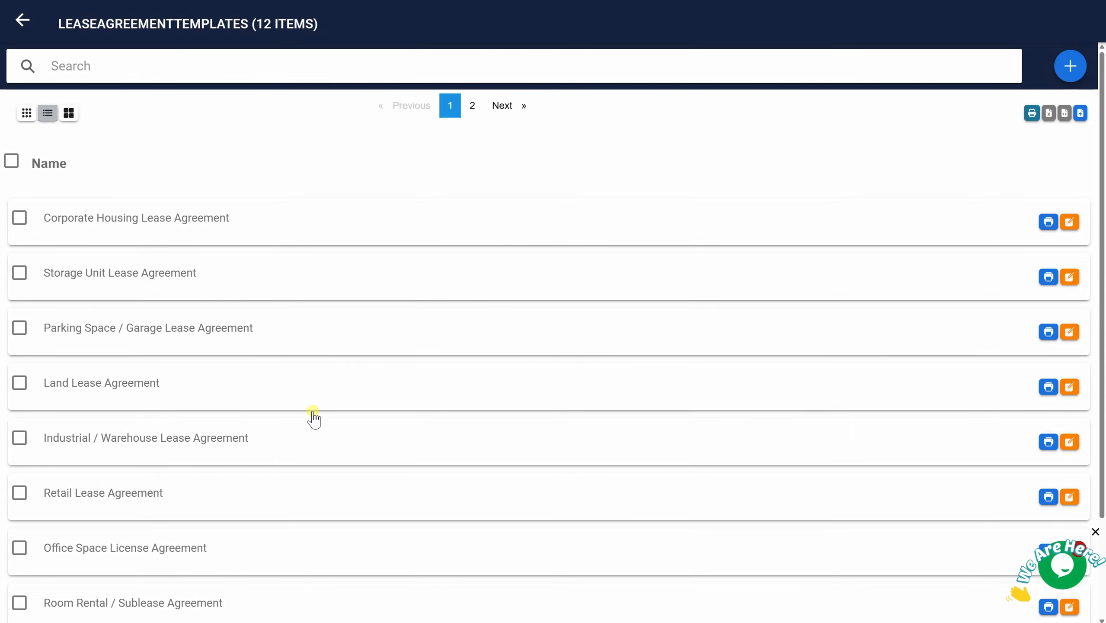
click(253, 438)
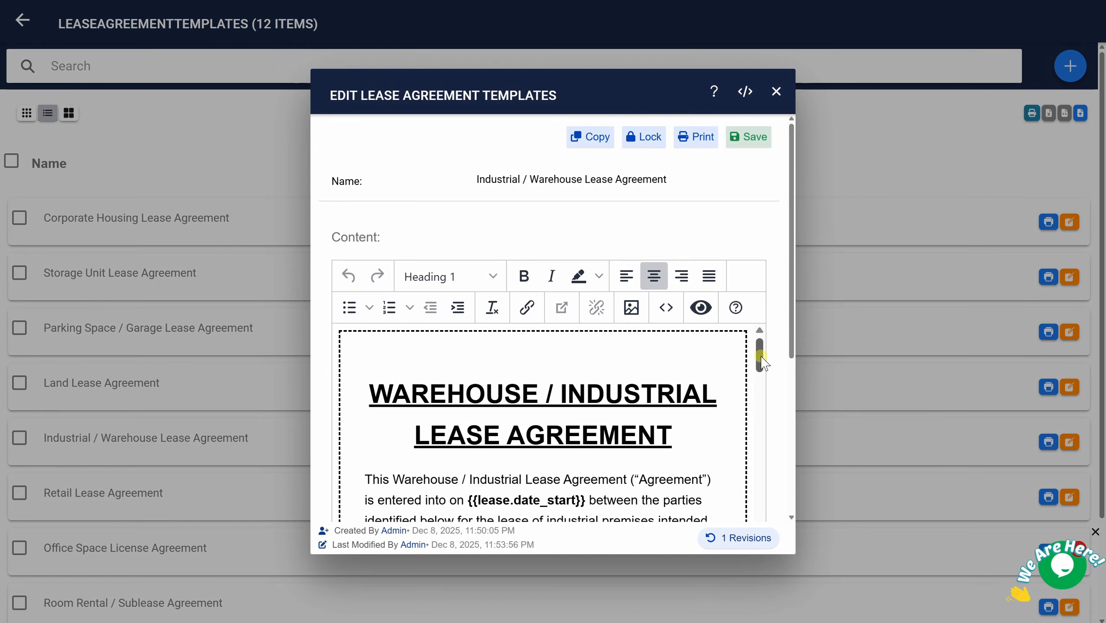
drag(760, 354, 761, 379)
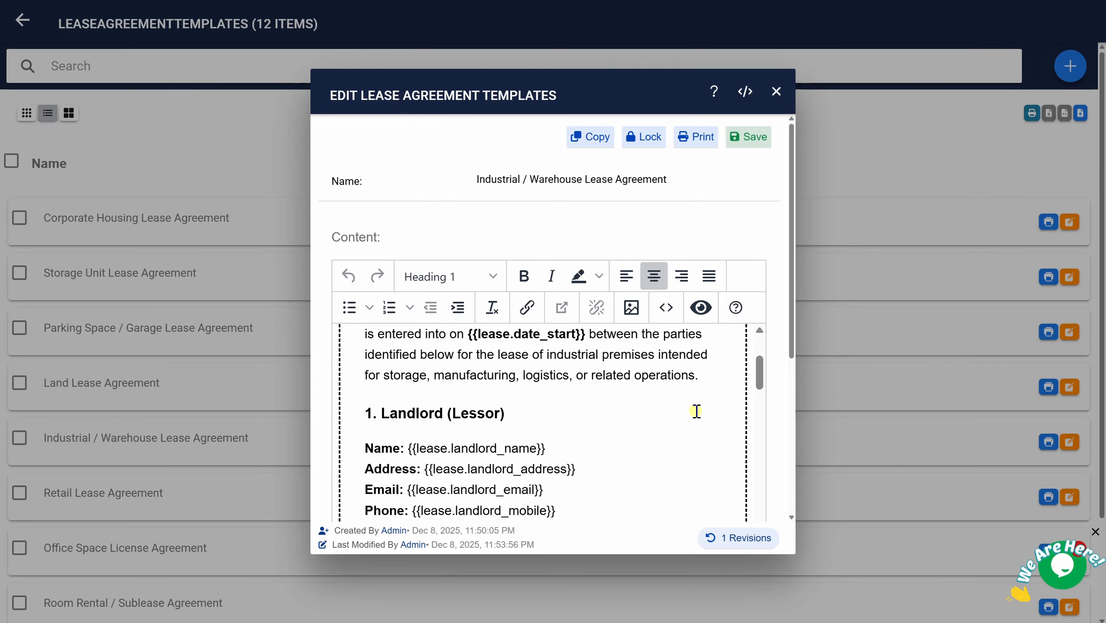
drag(762, 379, 761, 440)
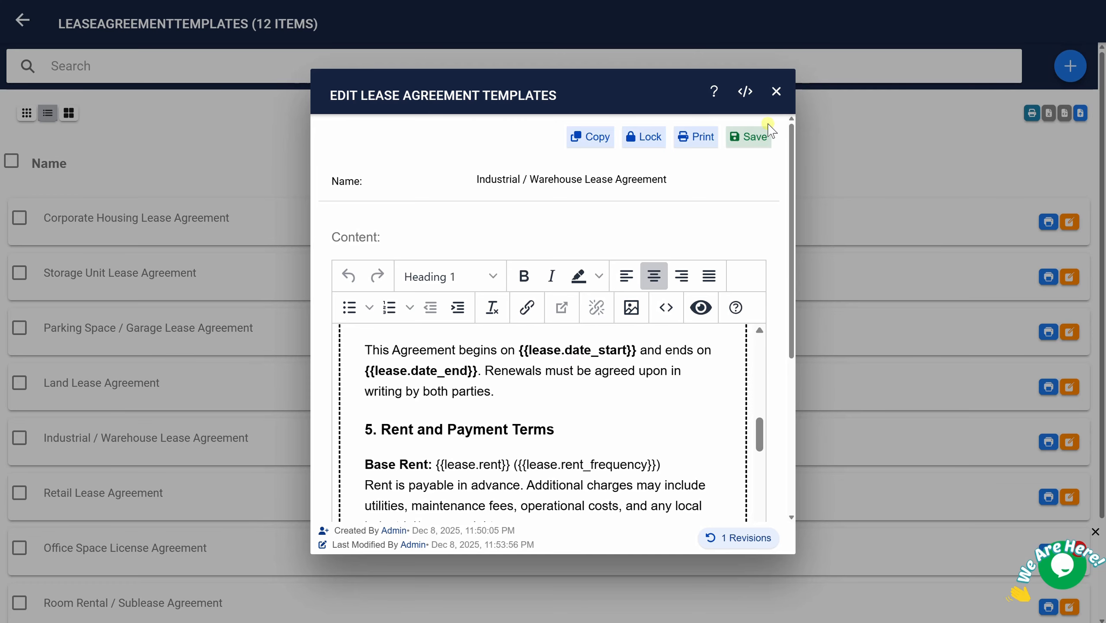
click(779, 94)
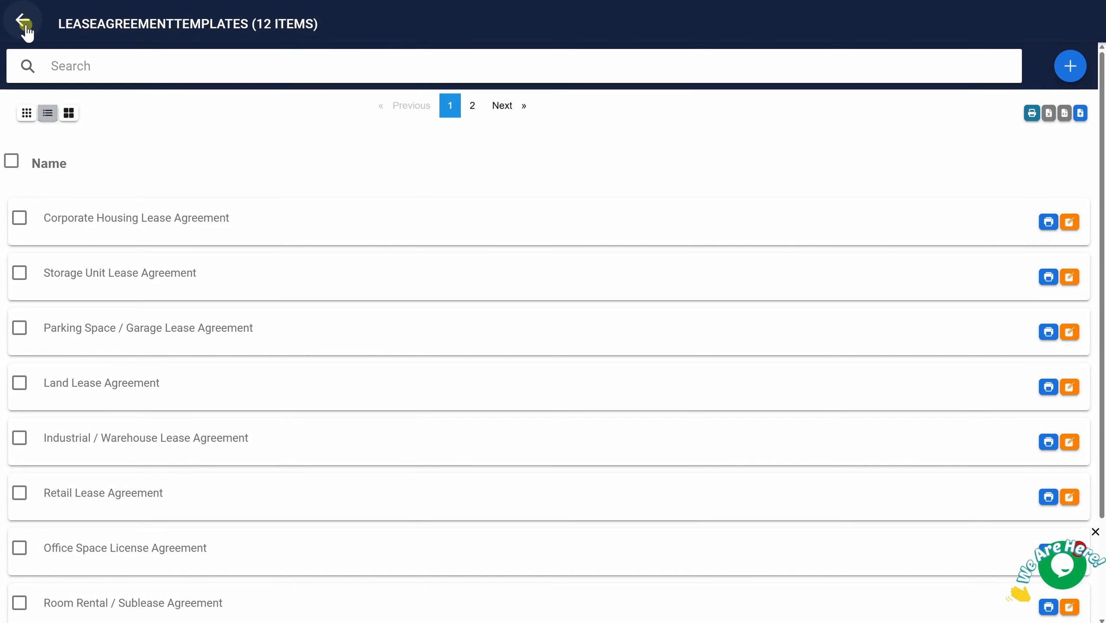
click(24, 24)
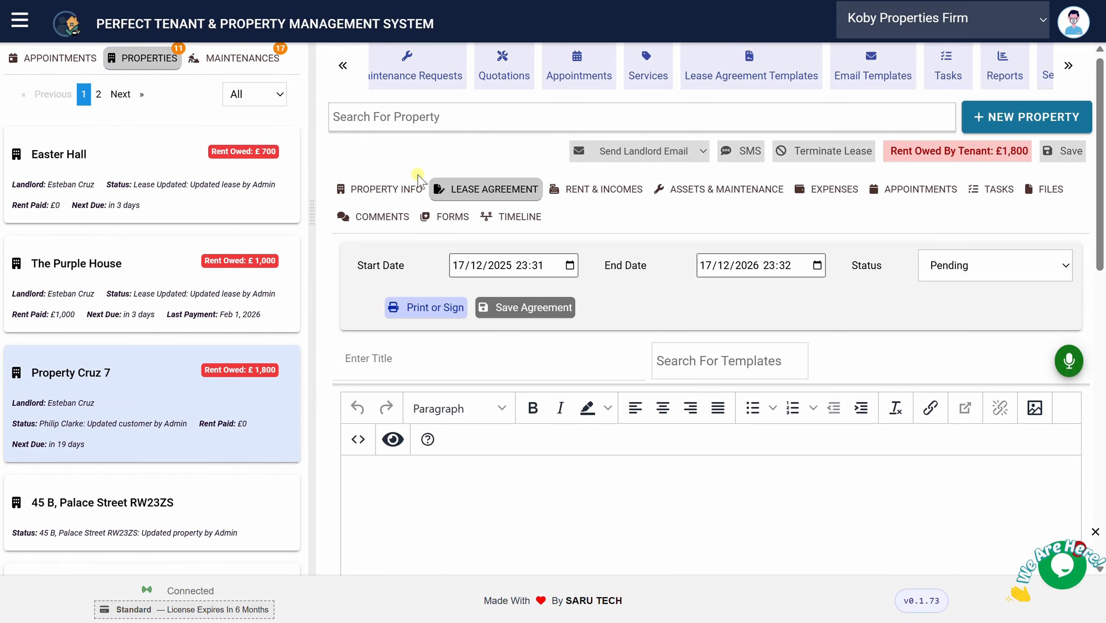
Search 'resident', apply the Residential Lease Agreement template, review its 600 rent/700 deposit terms, and save
click(715, 369)
text(resident)
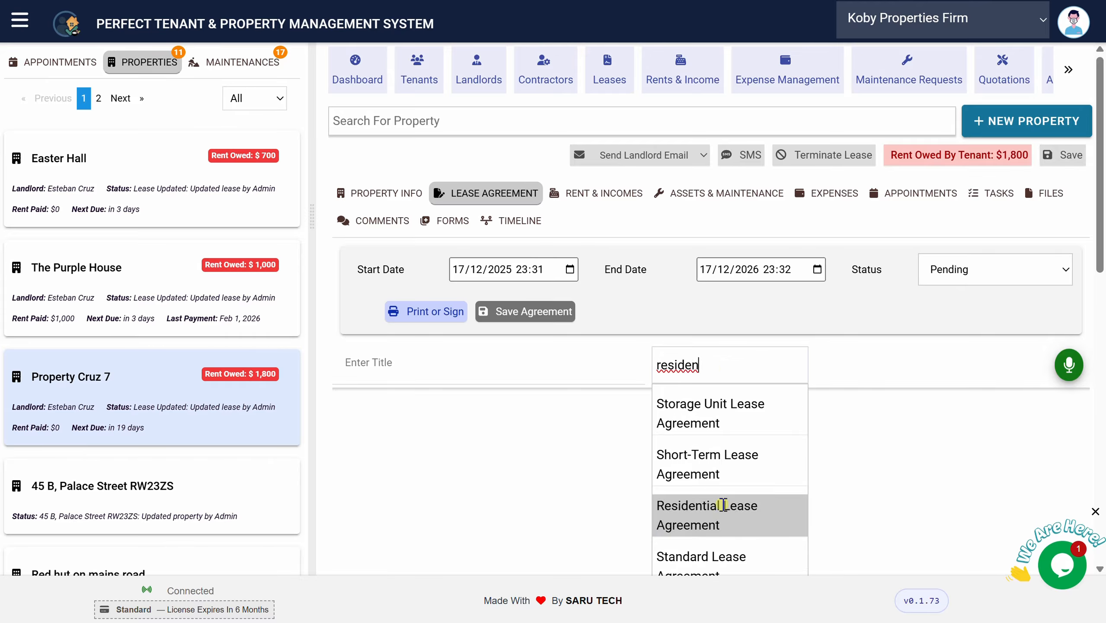
click(719, 505)
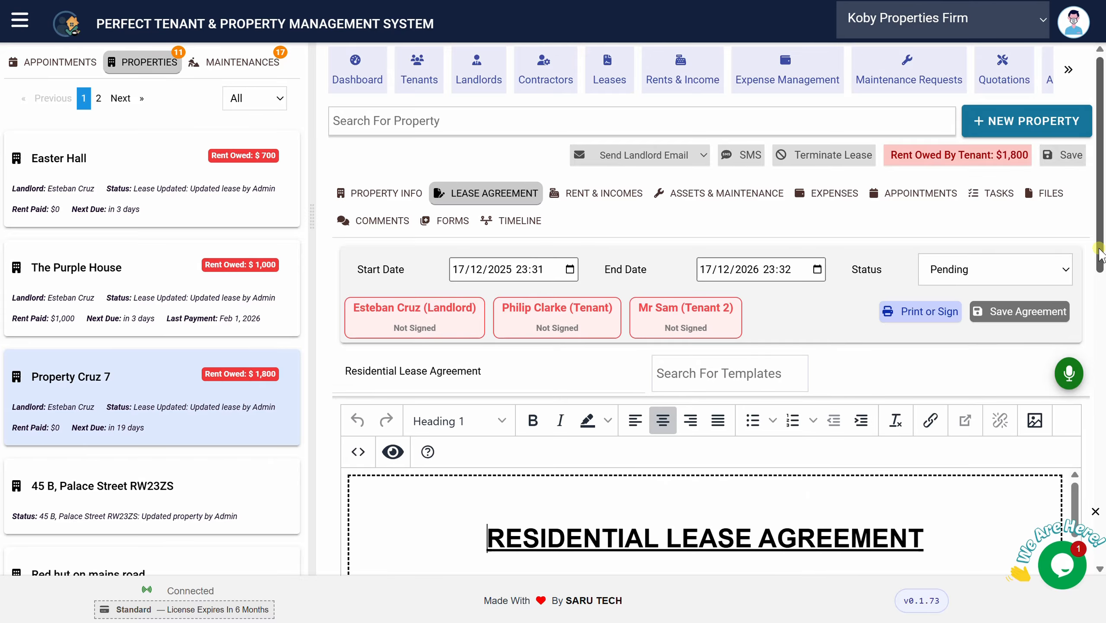
scroll(1096, 289, down, 3)
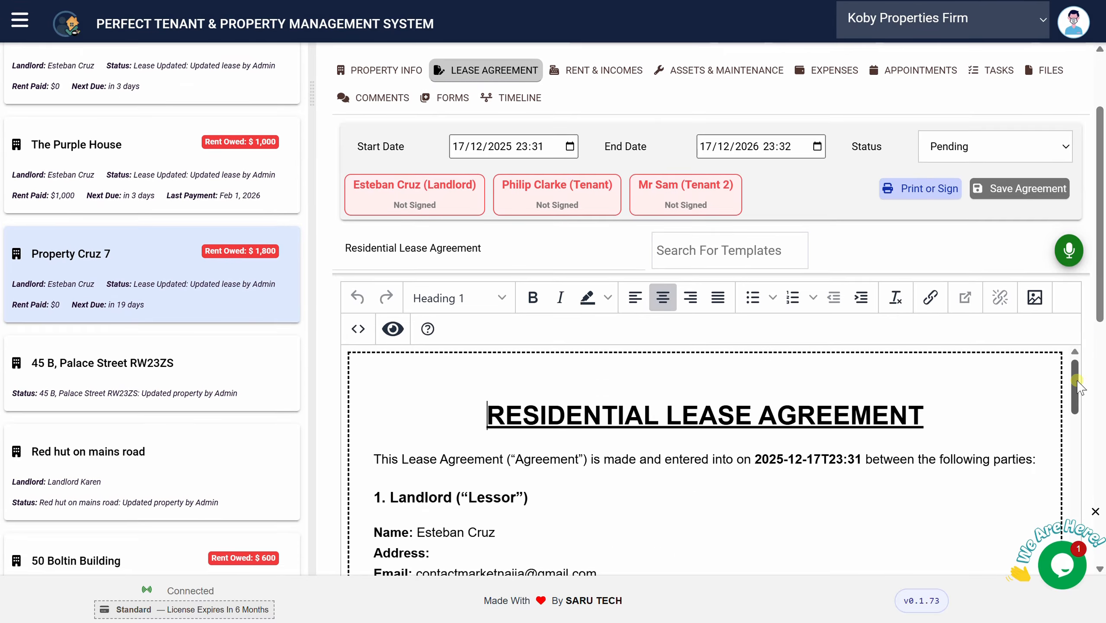
drag(1075, 383, 1043, 468)
scroll(1044, 469, down, 2)
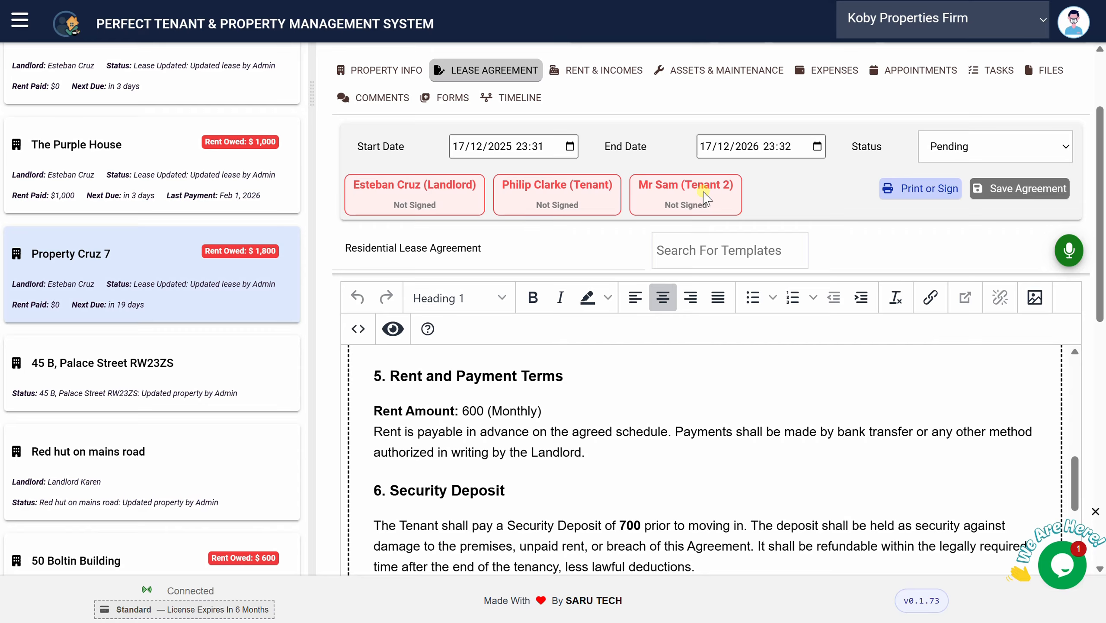
click(1014, 192)
scroll(966, 266, up, 3)
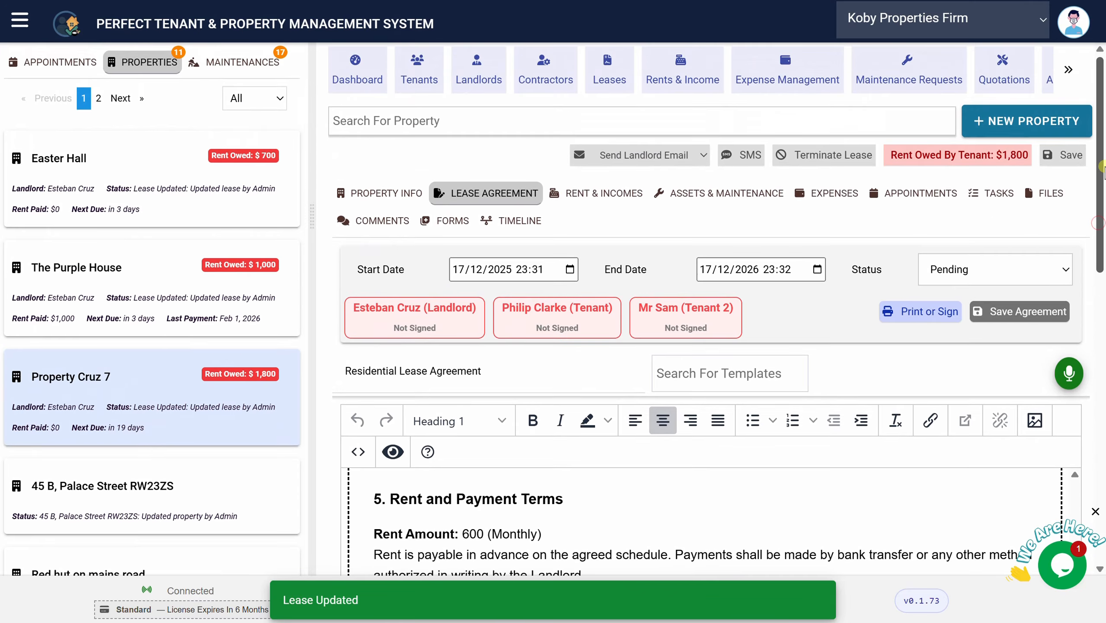
Open the Property Cruz 7 lease printout and sign it in the landlord signature box
click(916, 313)
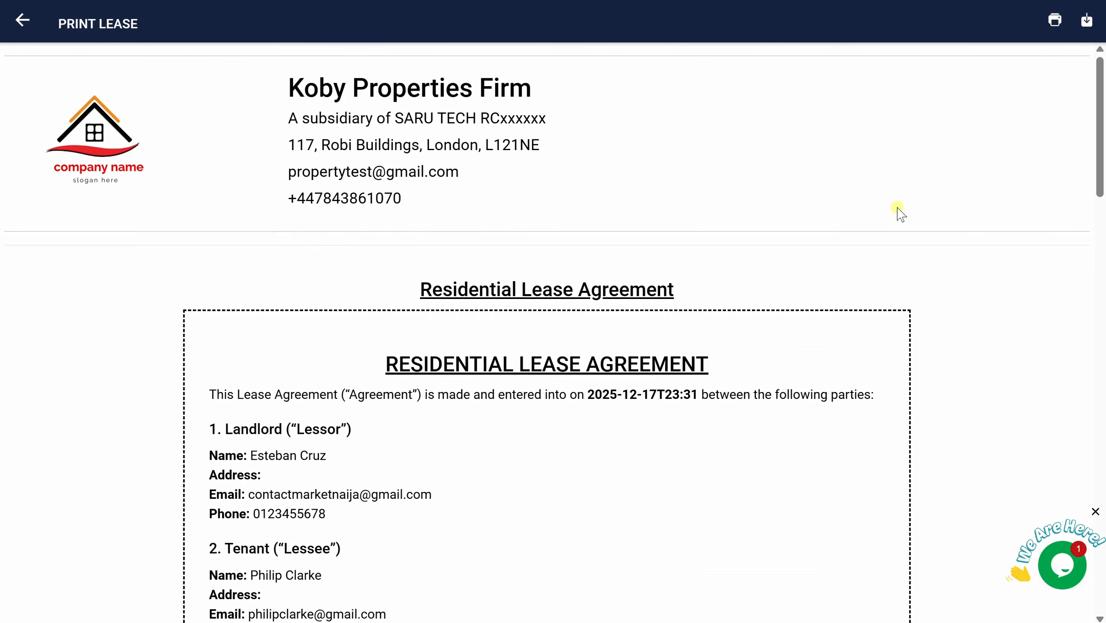
drag(1101, 85, 1103, 496)
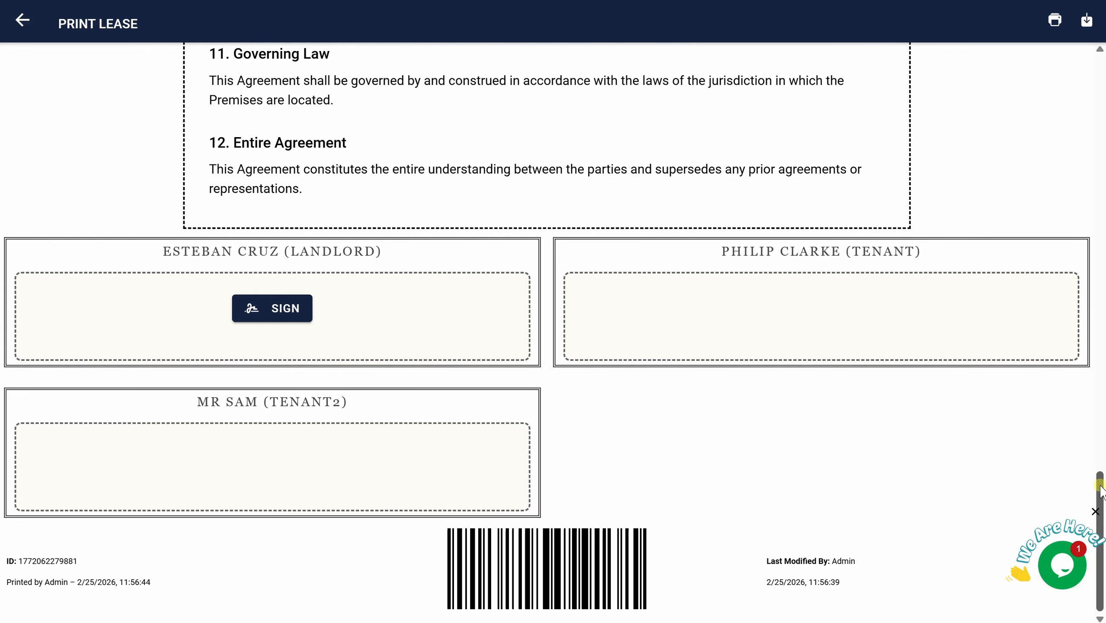
drag(1100, 488, 1101, 439)
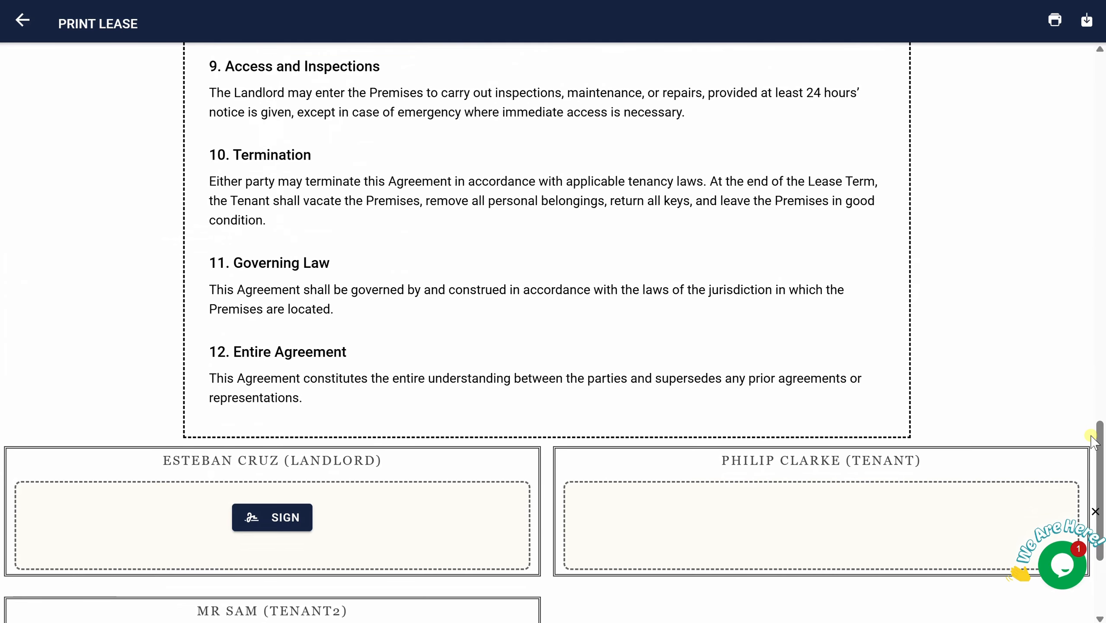
click(297, 517)
click(677, 364)
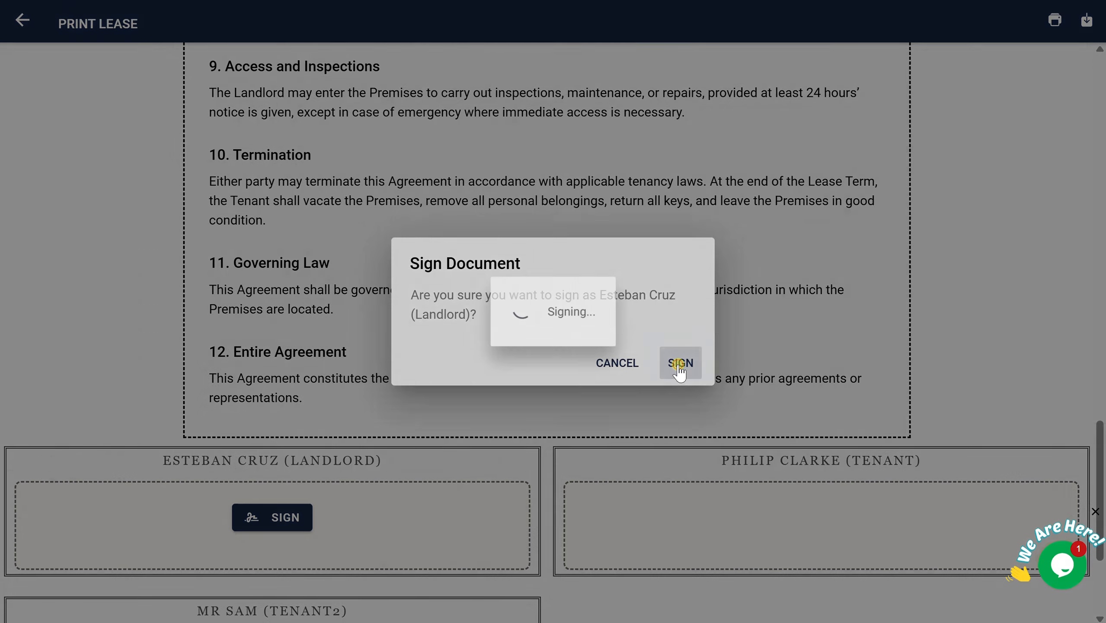
drag(1102, 435, 1102, 483)
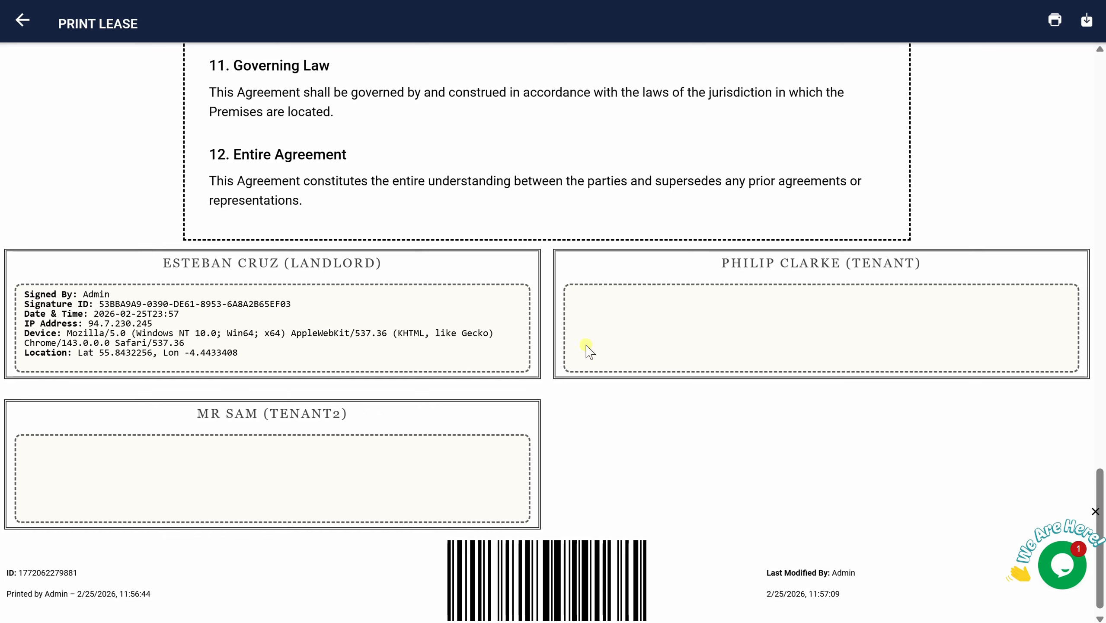
drag(1098, 479, 460, 37)
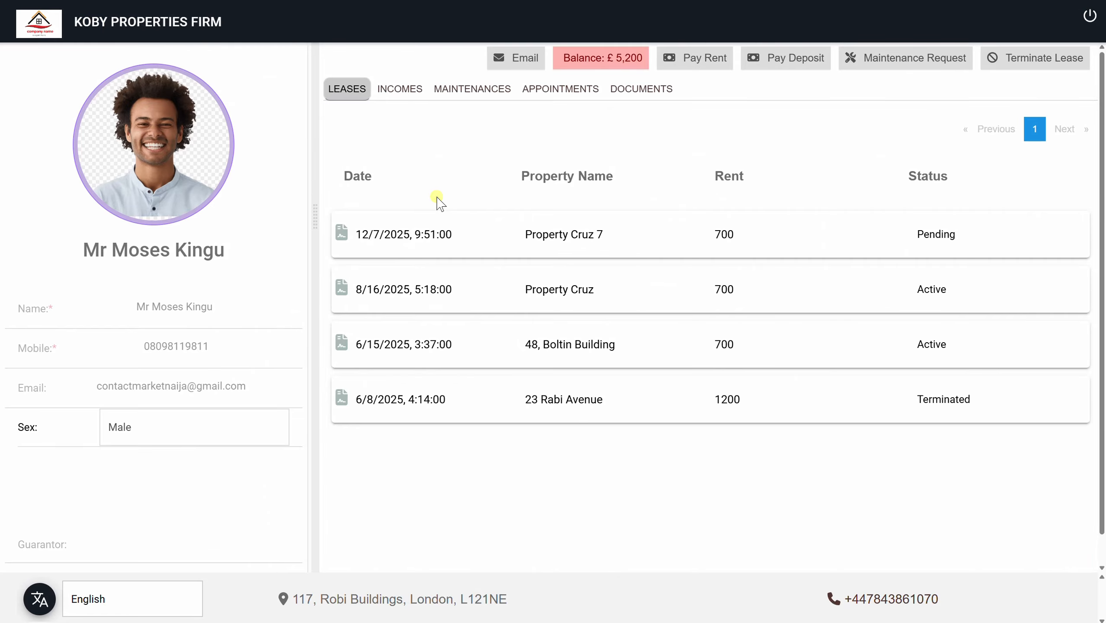
Open a lease from the tenant portal's list and start the tenant's signature
click(531, 228)
drag(1099, 136, 1071, 490)
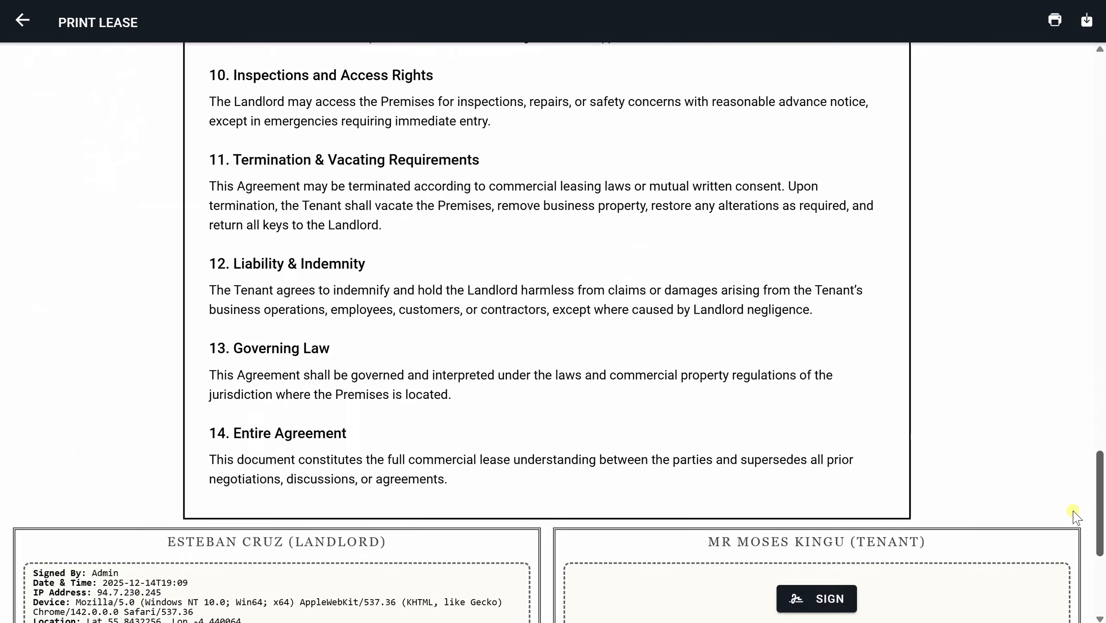
scroll(1072, 495, down, 10)
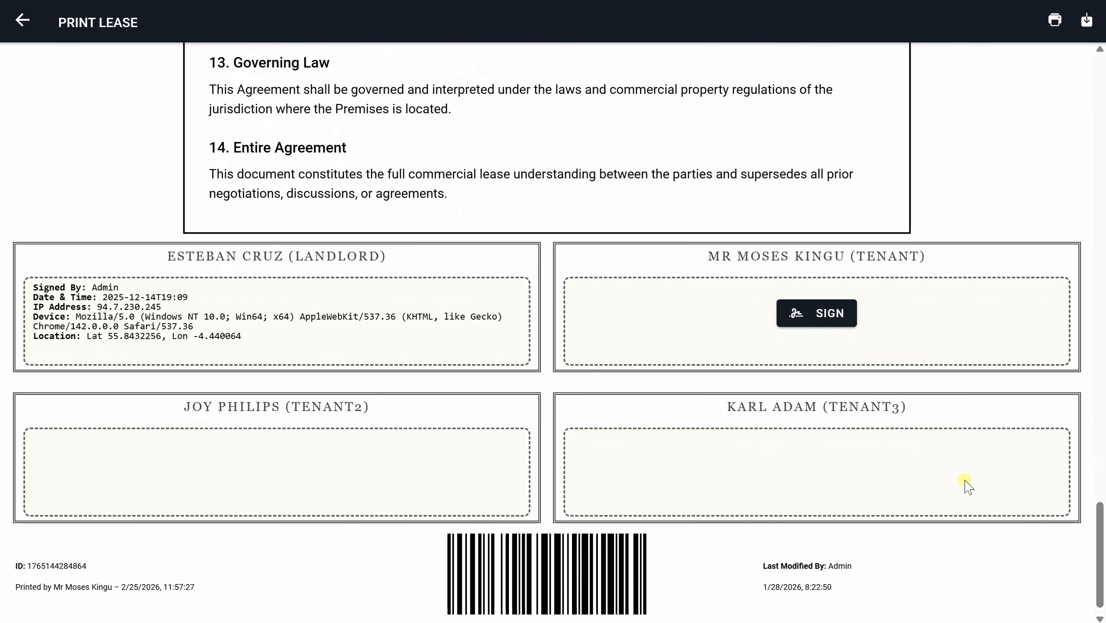
click(826, 312)
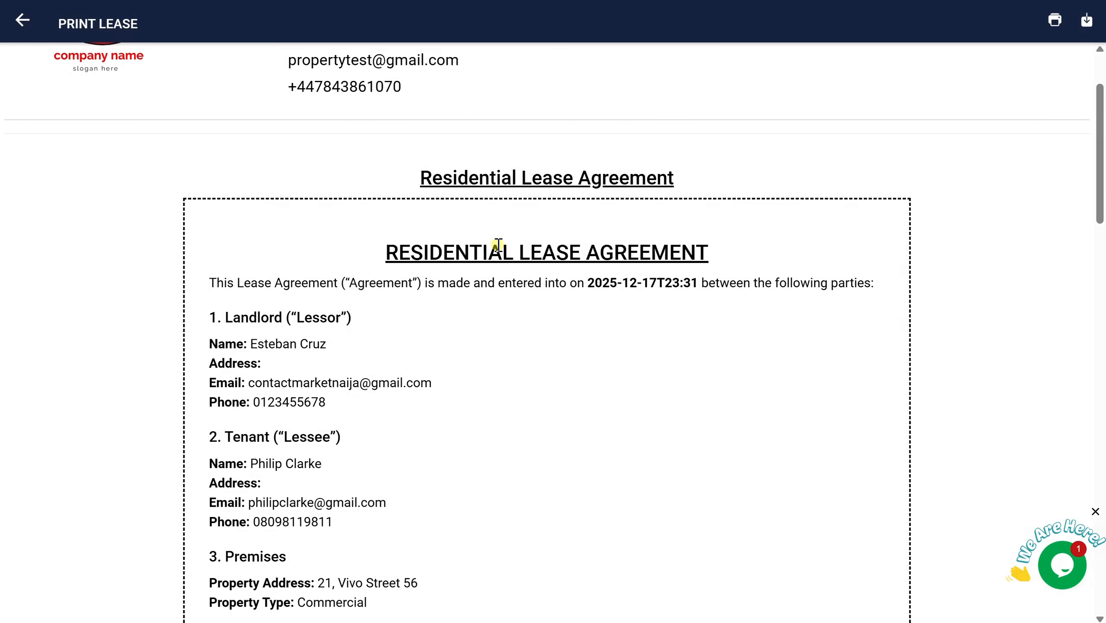
mouse_move(1100, 190)
mouse_down()
mouse_move(1101, 323)
mouse_move(1081, 459)
mouse_move(1097, 479)
mouse_up()
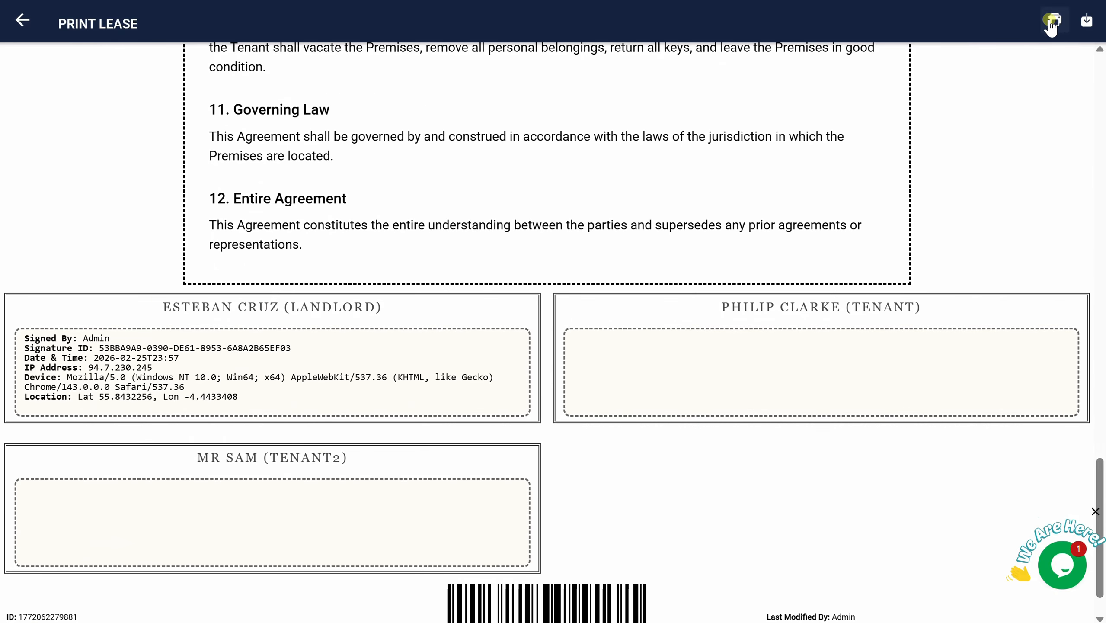
click(1051, 22)
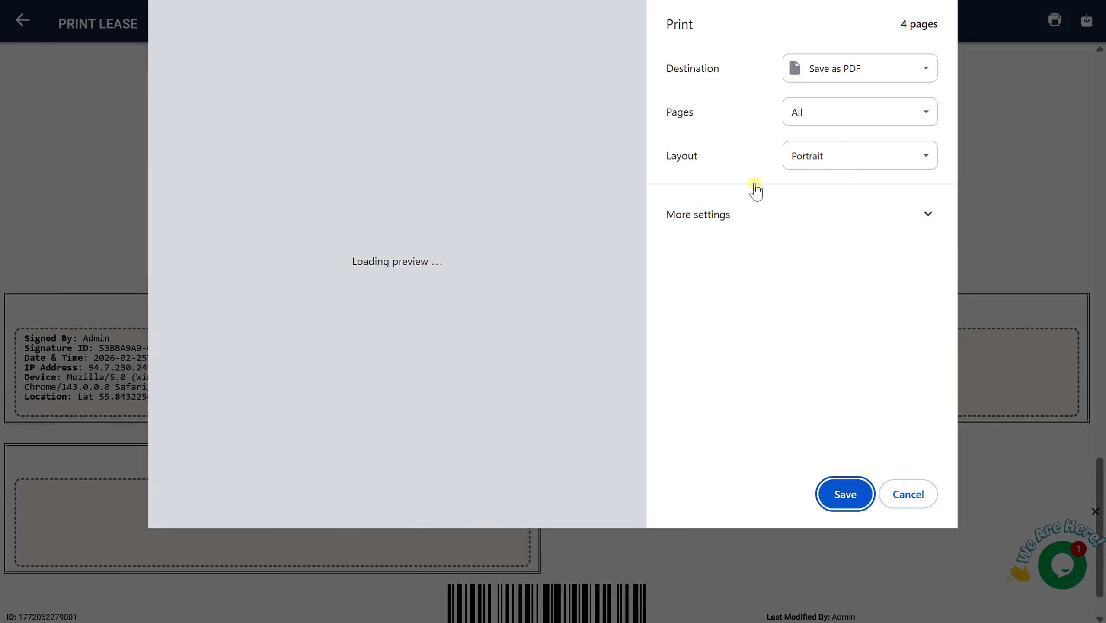
drag(647, 111, 656, 421)
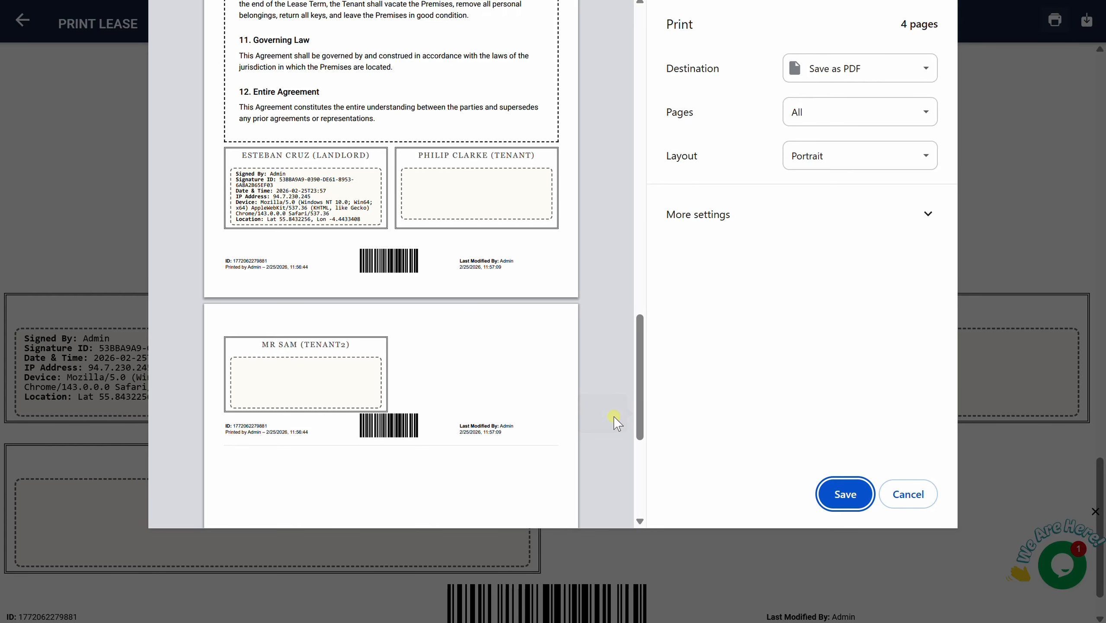
click(910, 501)
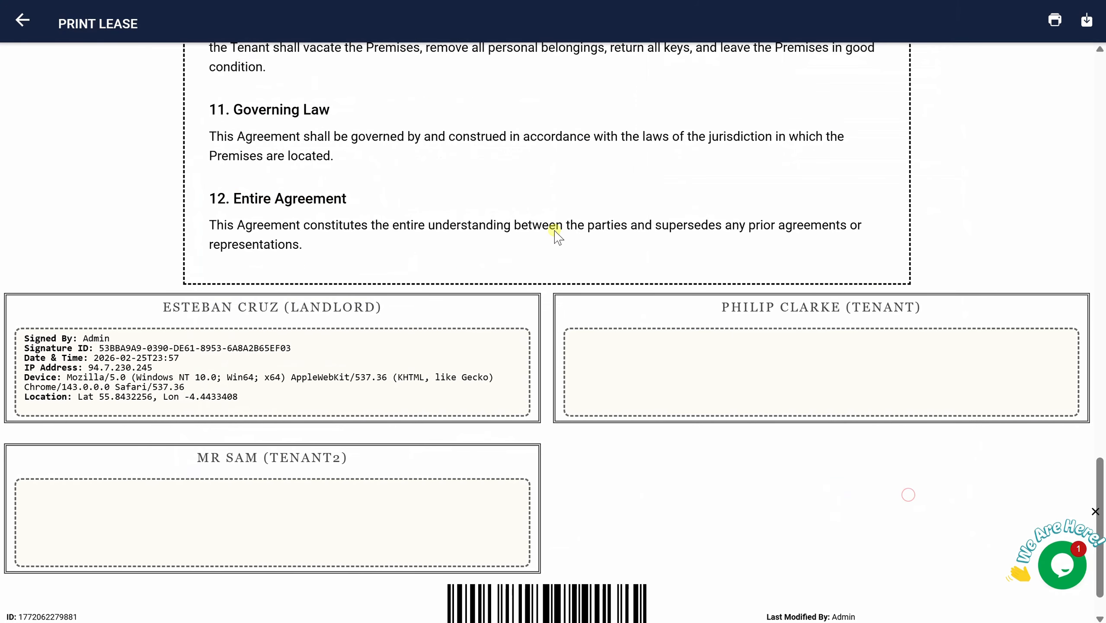
Return to Property Cruz 7's lease agreement and review the Status options, keeping it Pending
click(24, 24)
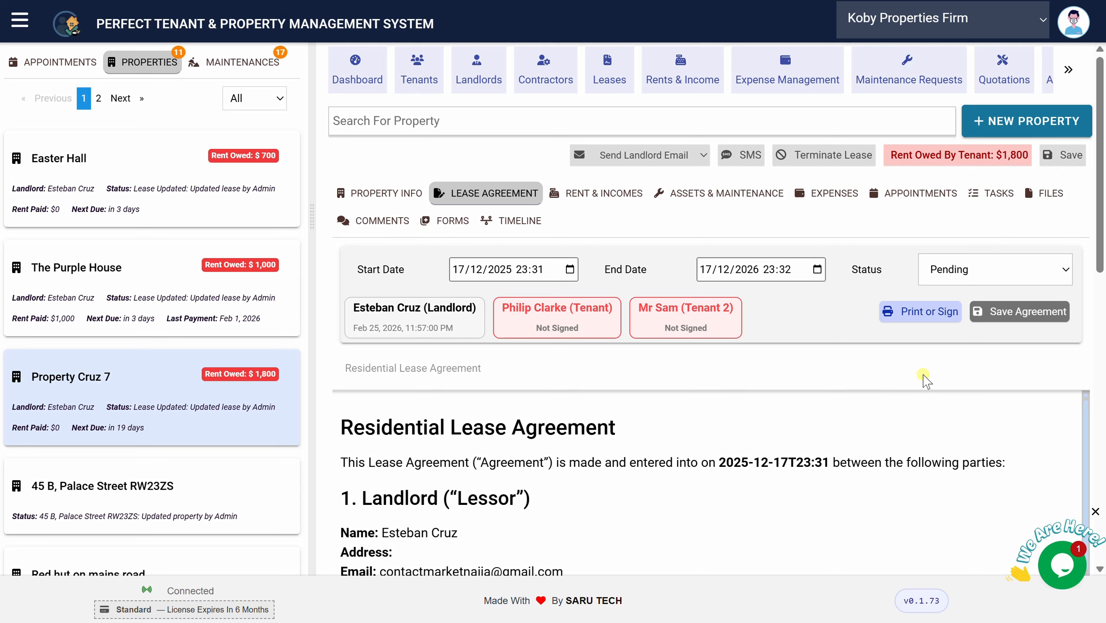
click(969, 269)
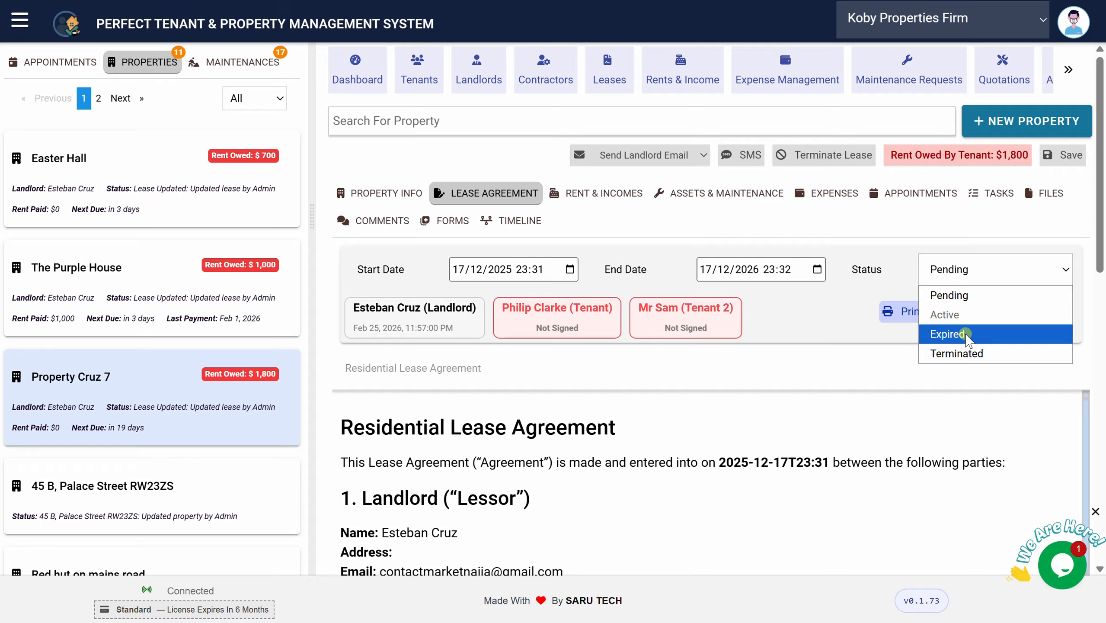
click(851, 327)
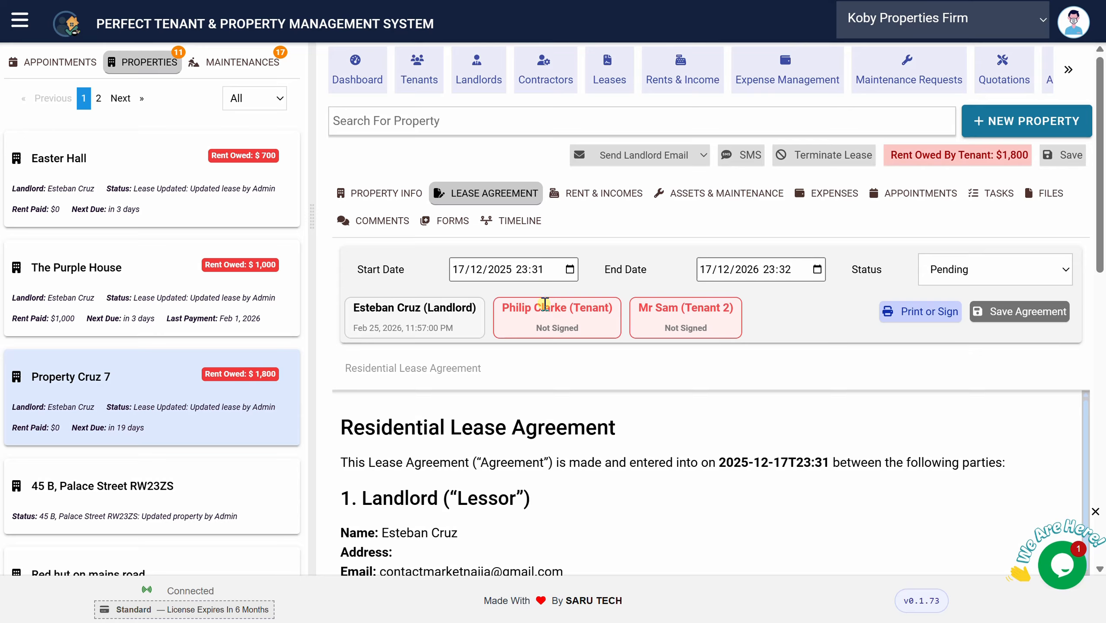
click(966, 278)
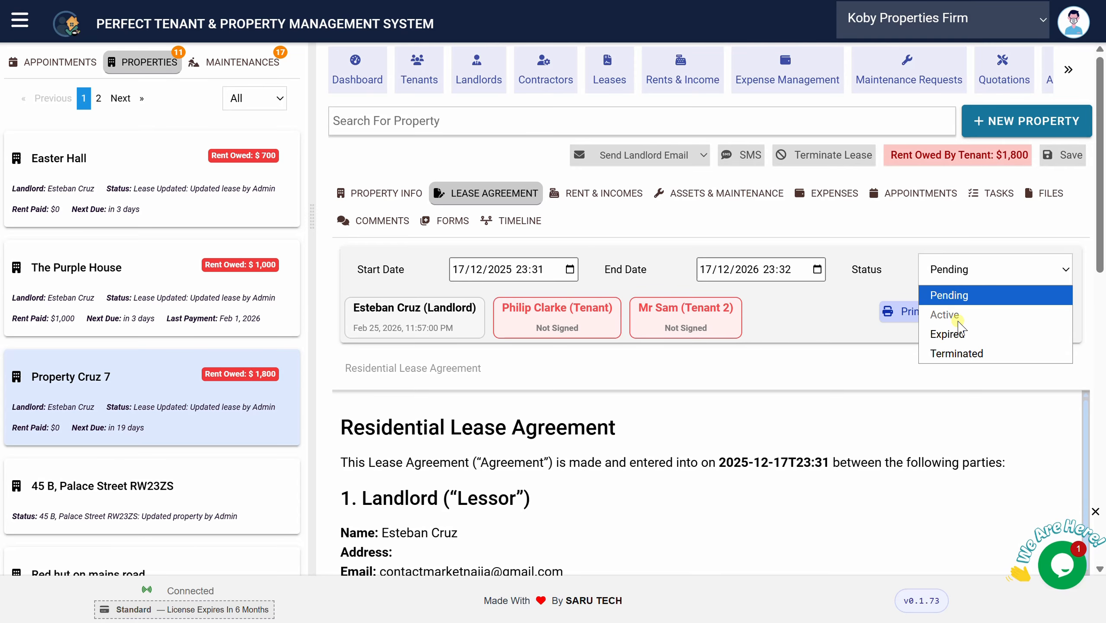
click(606, 193)
Filter the rent records to the first lease, showing $600 invoices for Dec 2025–Feb 2026
click(608, 193)
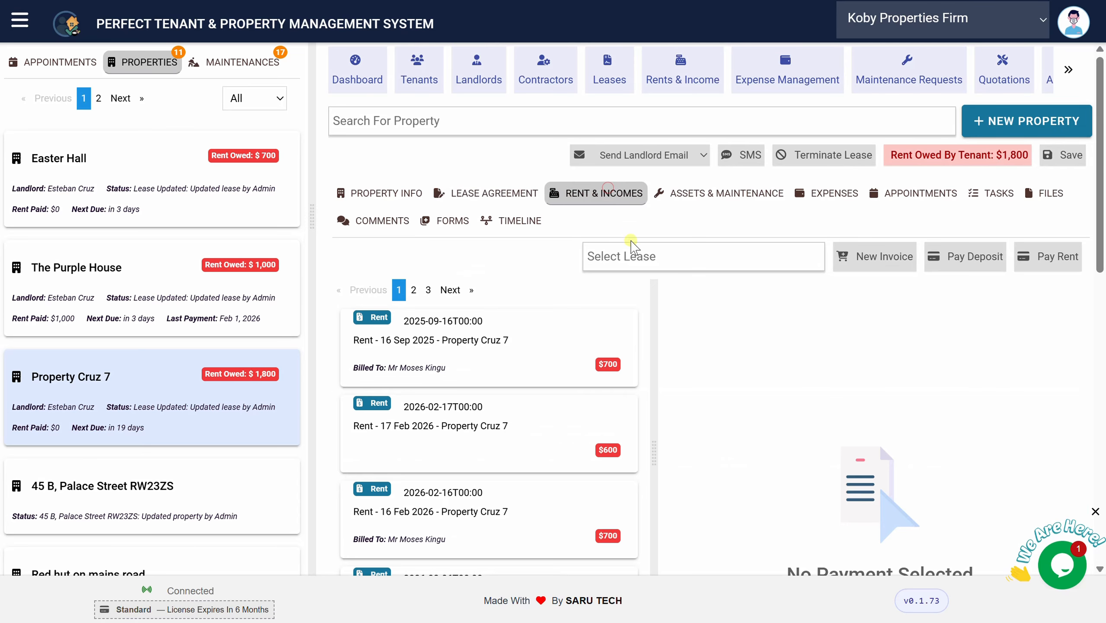
click(632, 246)
click(653, 305)
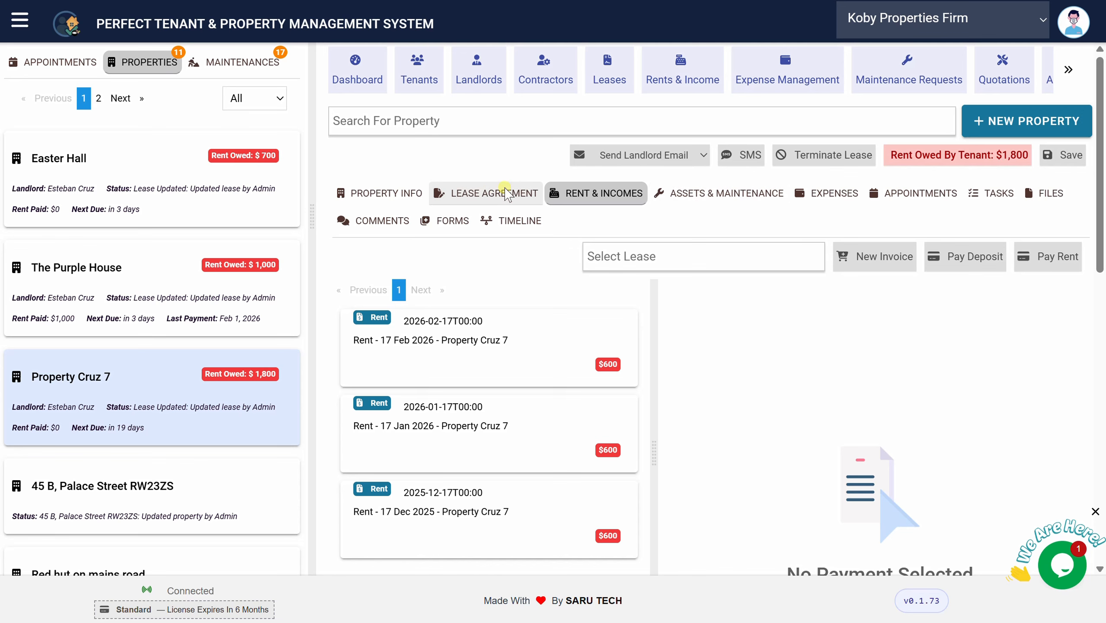
click(505, 192)
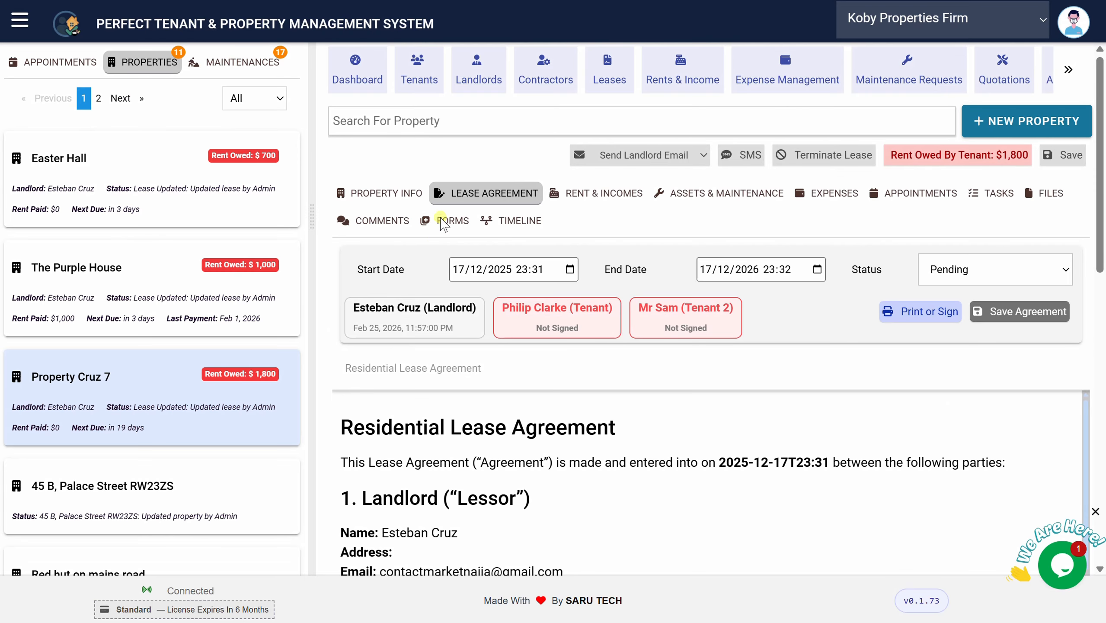
click(579, 200)
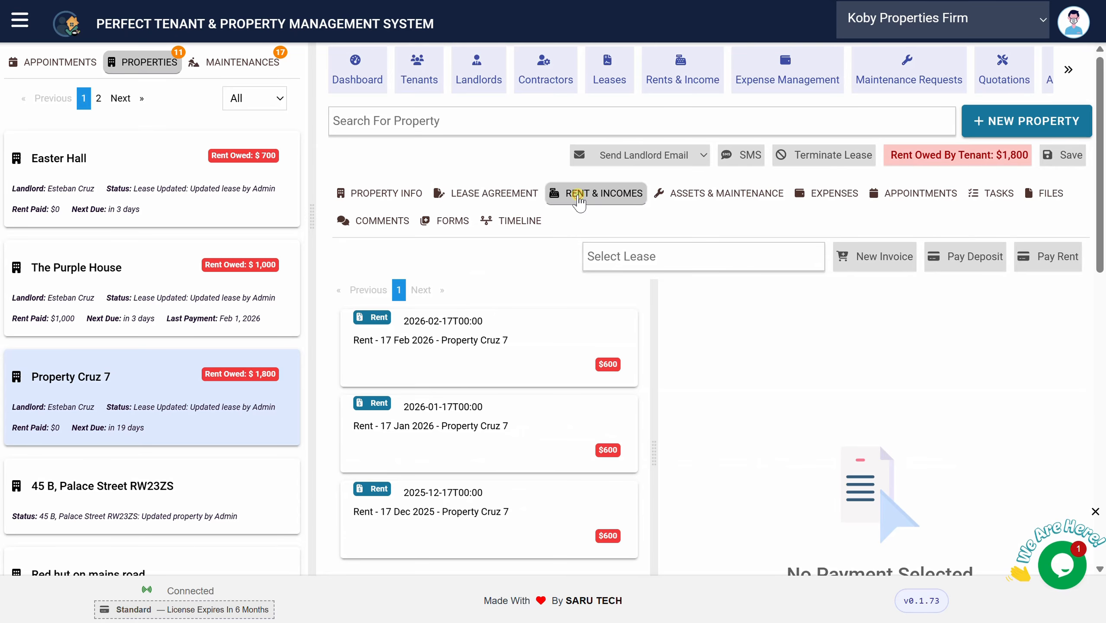